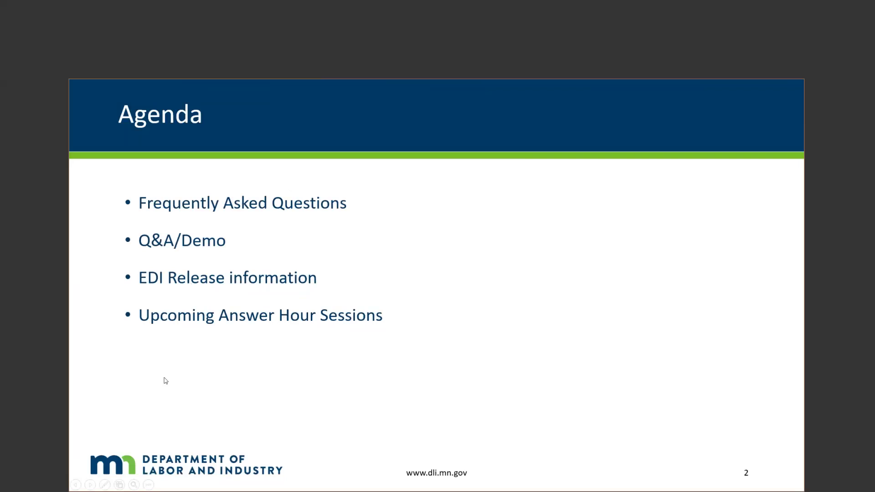
Step: Advance the slideshow past Agenda to slide 3, Frequently Asked Questions
{"action": "left_click", "coordinate": [439, 368]}
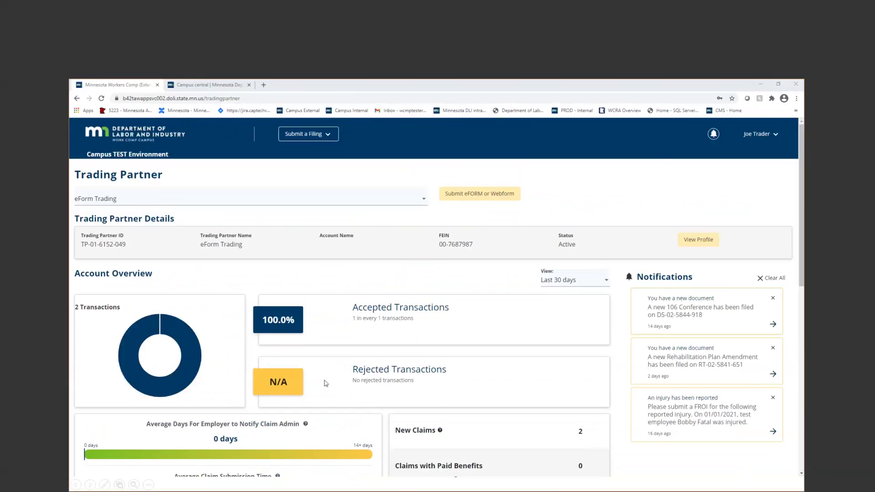
Step: Open the 2021 New Claim for the 2/8/2020 injury from My Queues
{"action": "scroll", "coordinate": [326, 381], "scroll_direction": "down", "scroll_amount": 7}
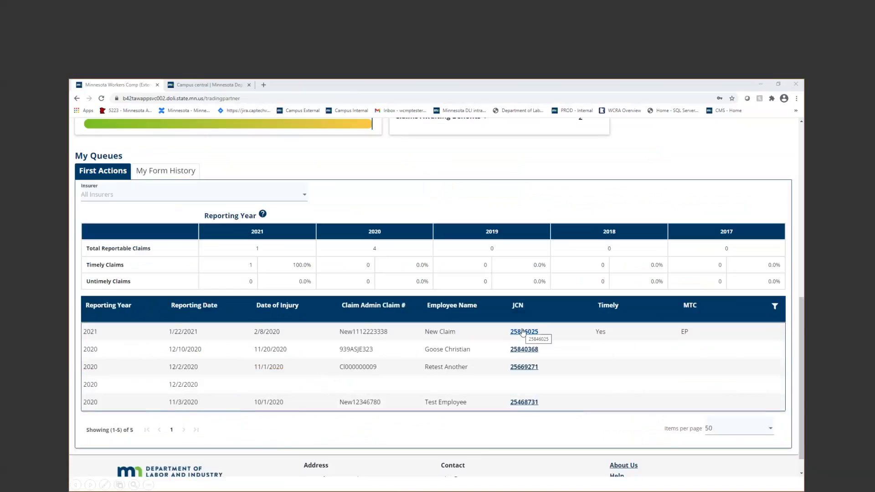
{"action": "left_click", "coordinate": [523, 332]}
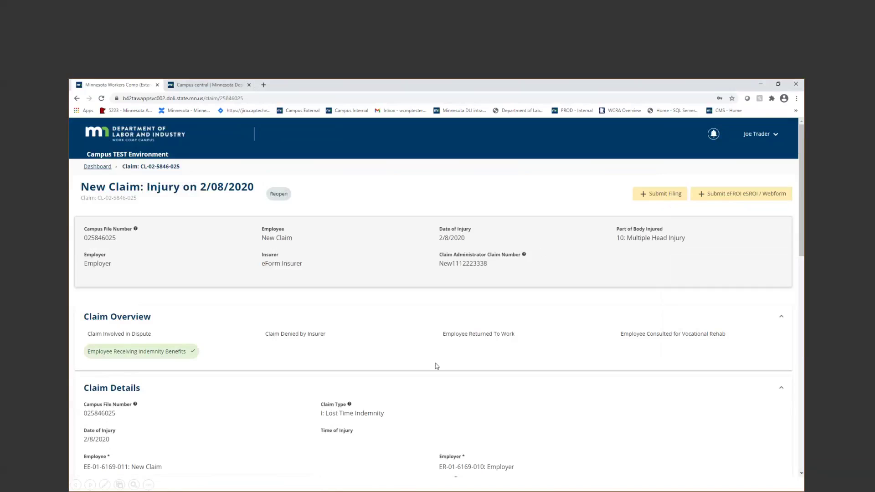
{"action": "scroll", "coordinate": [428, 373], "scroll_direction": "down", "scroll_amount": 13}
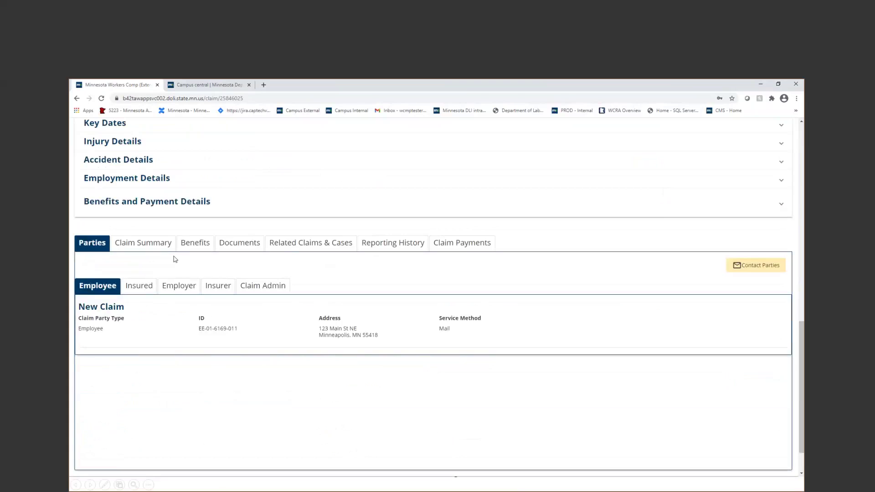
{"action": "left_click", "coordinate": [232, 250]}
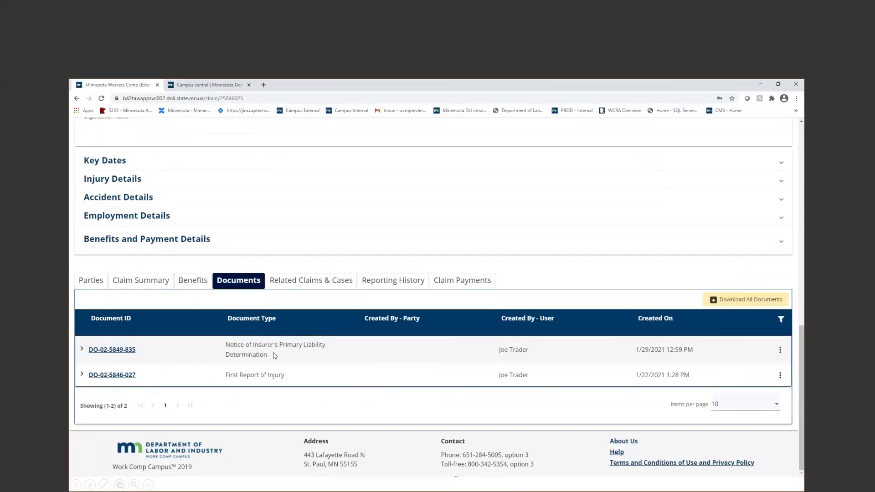
{"action": "left_click", "coordinate": [392, 281]}
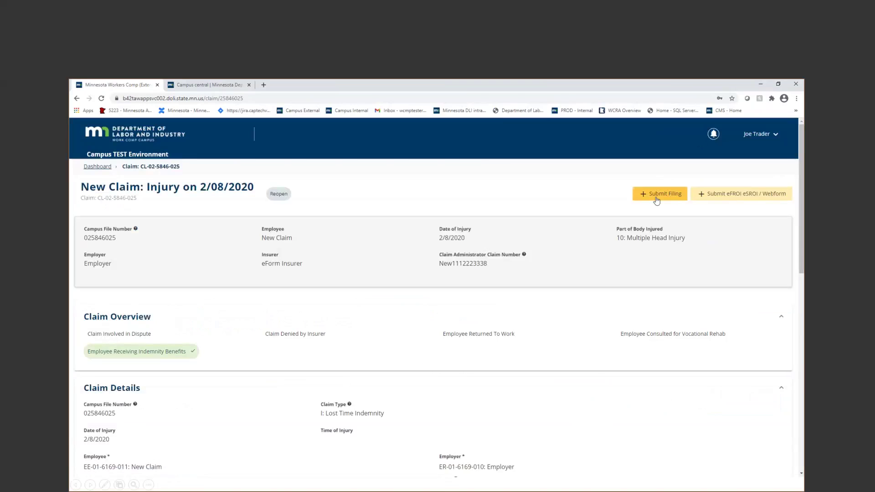
Step: Start a new filing on the claim, then back out without choosing a filing type
{"action": "left_click", "coordinate": [656, 195]}
{"action": "left_click", "coordinate": [255, 319]}
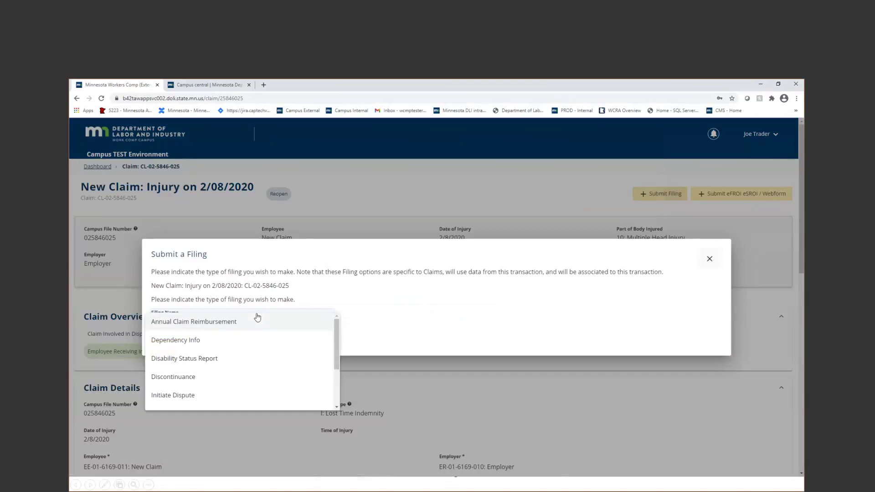
{"action": "left_click", "coordinate": [357, 289]}
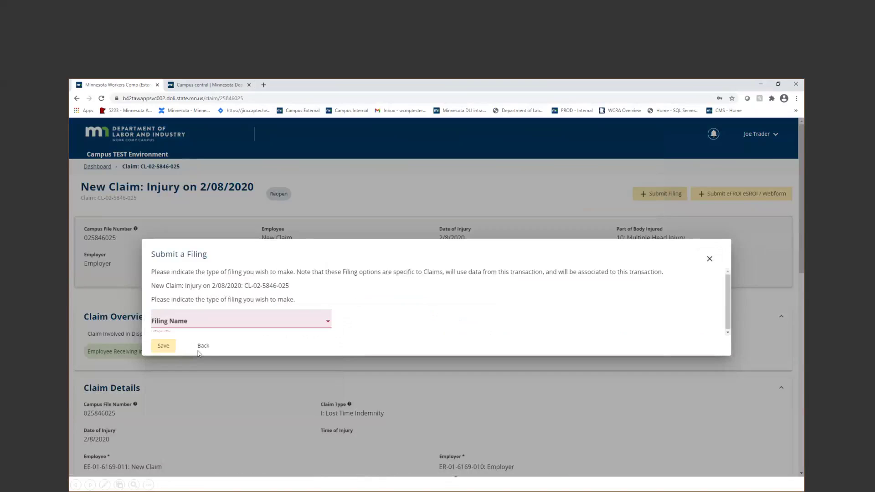
{"action": "left_click", "coordinate": [203, 346]}
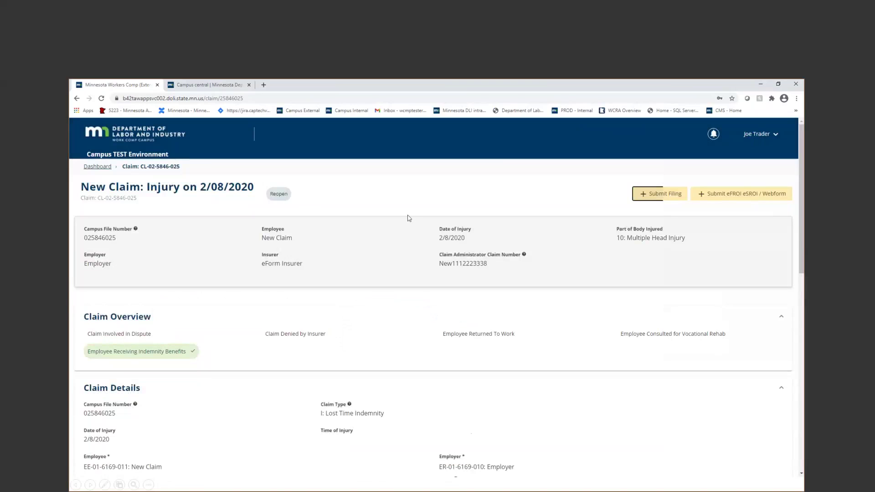
Step: Start an eFROI/eSROI webform on the existing claim with next action PY - Payment Report
{"action": "left_click", "coordinate": [754, 193]}
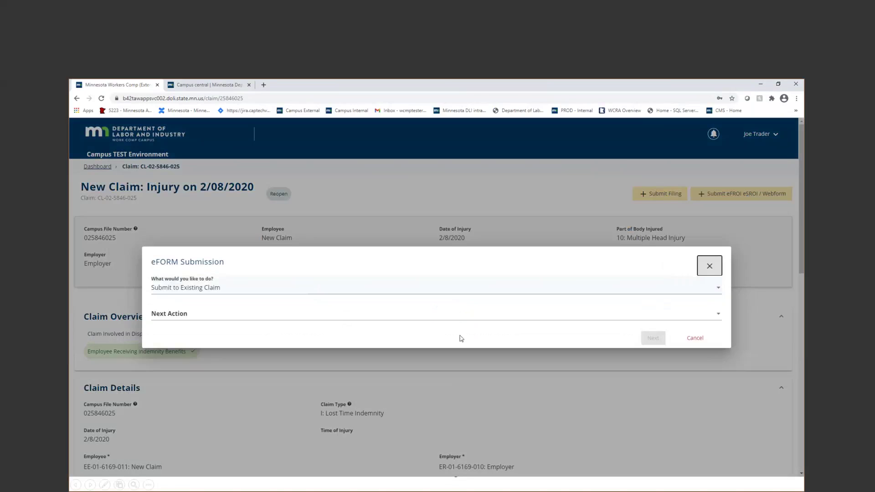
{"action": "left_click", "coordinate": [465, 319]}
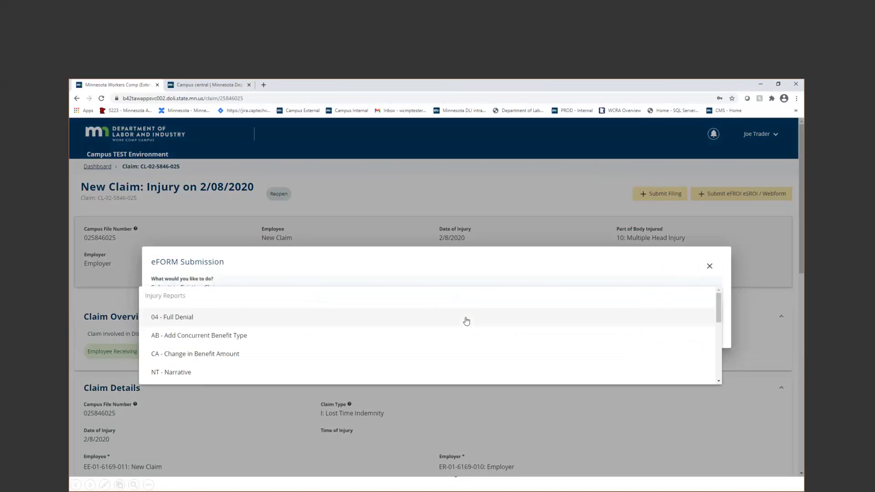
{"action": "scroll", "coordinate": [465, 328], "scroll_direction": "down", "scroll_amount": 2}
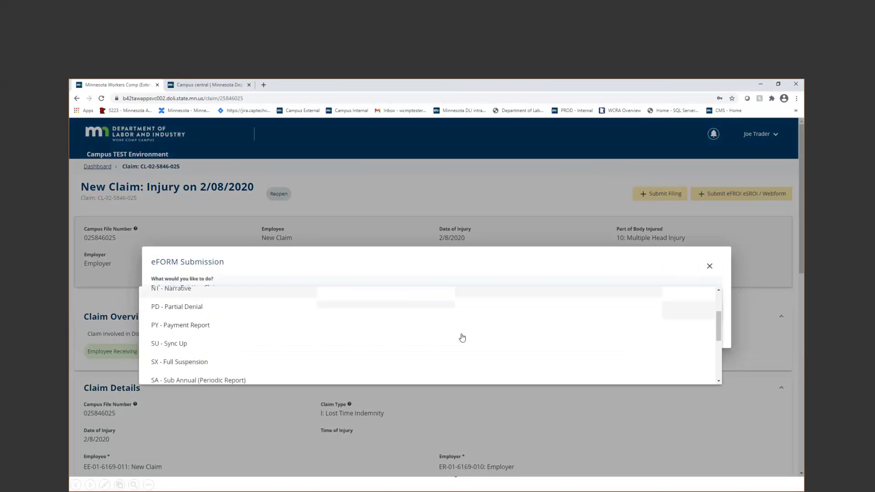
{"action": "scroll", "coordinate": [461, 337], "scroll_direction": "down", "scroll_amount": 1}
{"action": "scroll", "coordinate": [438, 336], "scroll_direction": "up", "scroll_amount": 1}
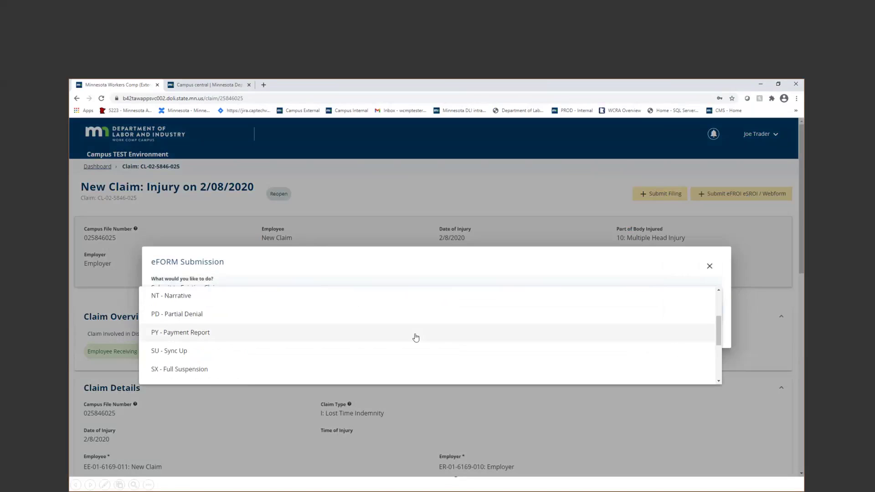
{"action": "left_click", "coordinate": [414, 334]}
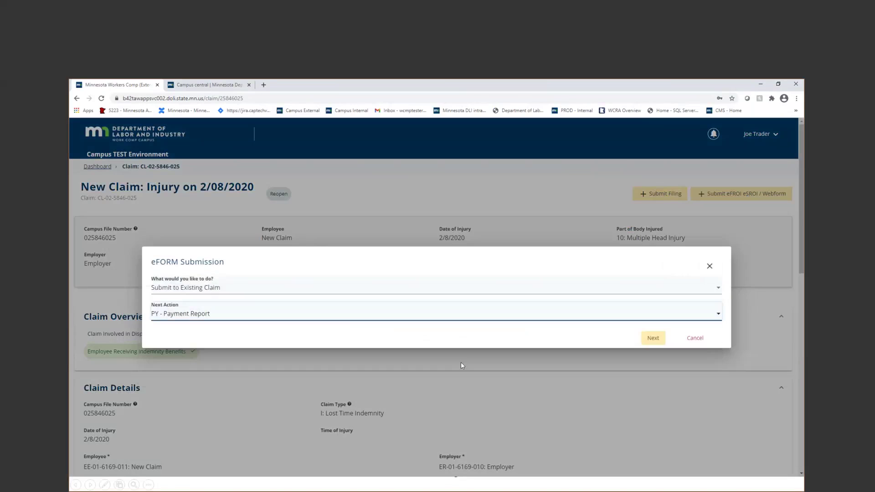
{"action": "left_click", "coordinate": [652, 338]}
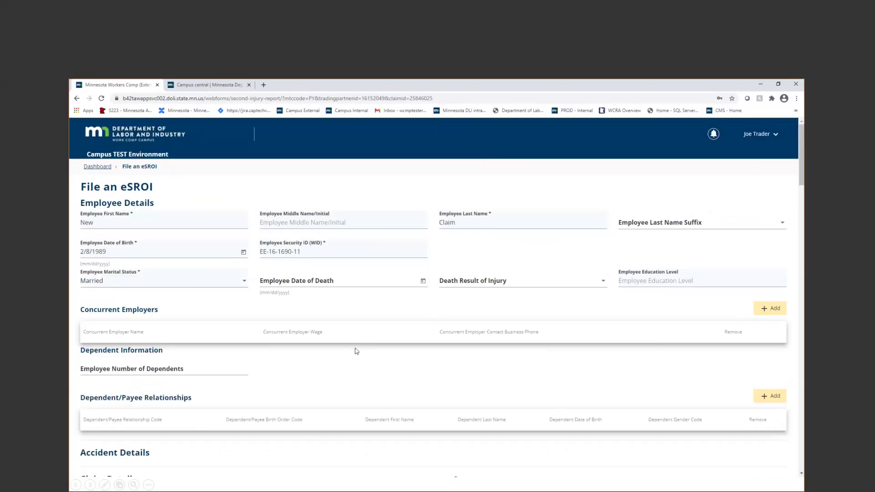
Step: Scroll the eSROI form down to the Temporary Total, Employer Paid benefit under Benefits & Payments Details
{"action": "scroll", "coordinate": [357, 350], "scroll_direction": "down", "scroll_amount": 6}
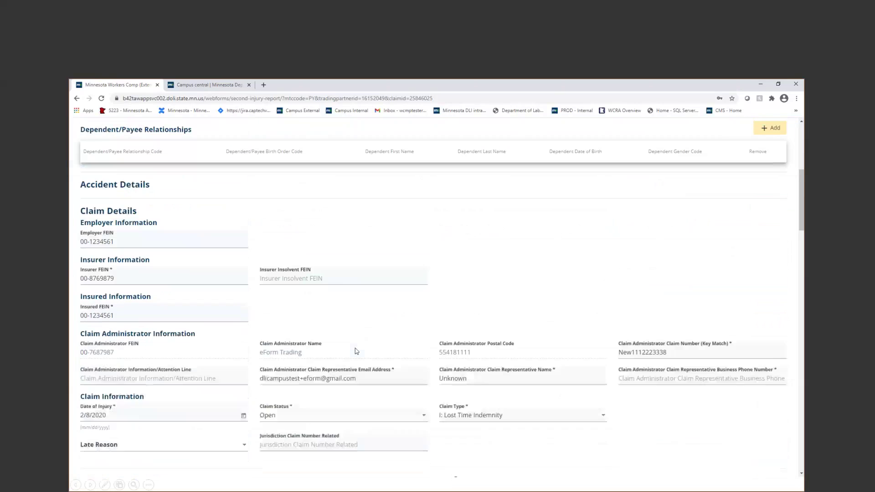
{"action": "scroll", "coordinate": [357, 351], "scroll_direction": "down", "scroll_amount": 5}
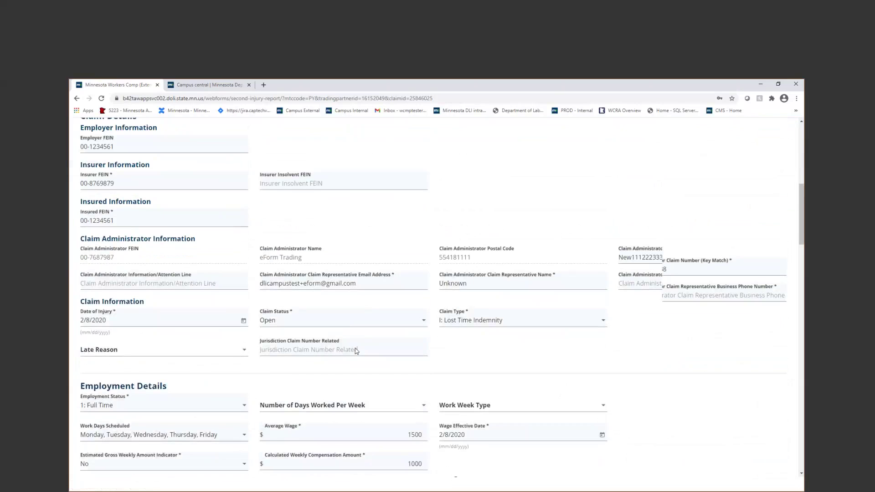
{"action": "scroll", "coordinate": [356, 350], "scroll_direction": "down", "scroll_amount": 7}
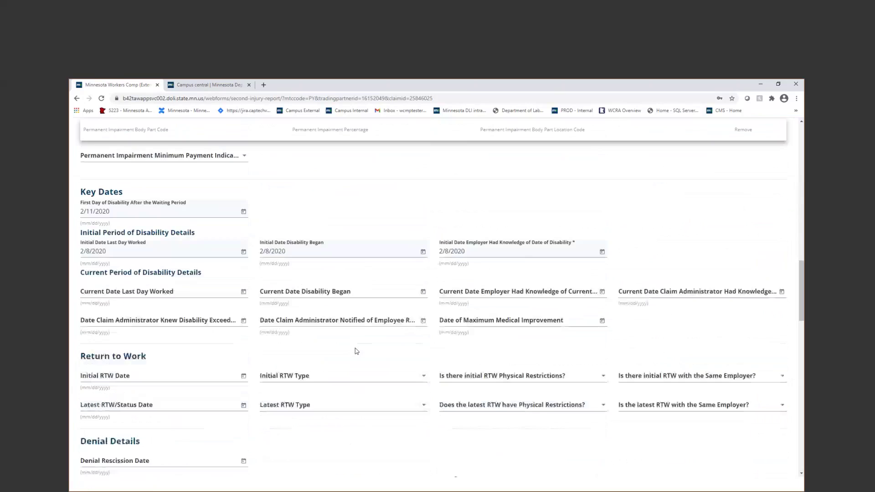
{"action": "scroll", "coordinate": [356, 351], "scroll_direction": "down", "scroll_amount": 8}
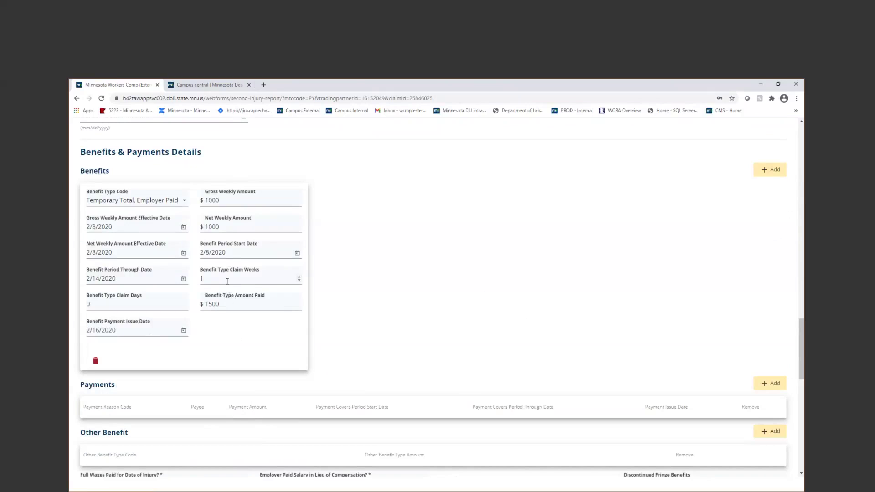
Step: Change the Temporary Total benefit to 3 claim weeks, through 2/28/2020, with $3000 paid
{"action": "left_click", "coordinate": [227, 281]}
{"action": "type", "text": "3"}
{"action": "left_click", "coordinate": [138, 277]}
{"action": "type", "text": "28"}
{"action": "left_click", "coordinate": [229, 303]}
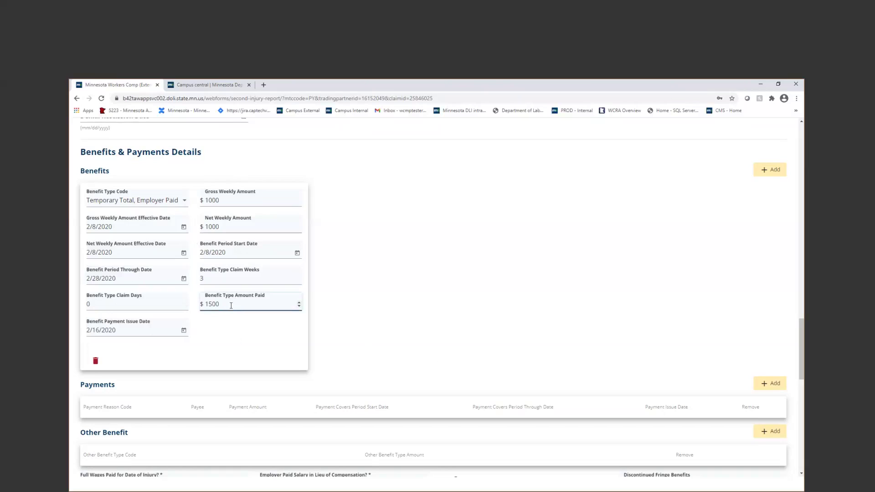
{"action": "key", "text": "BackSpace"}
{"action": "key", "text": "BackSpace"}
{"action": "key", "text": "BackSpace"}
{"action": "key", "text": "BackSpace"}
{"action": "type", "text": "3000"}
{"action": "left_click", "coordinate": [432, 335]}
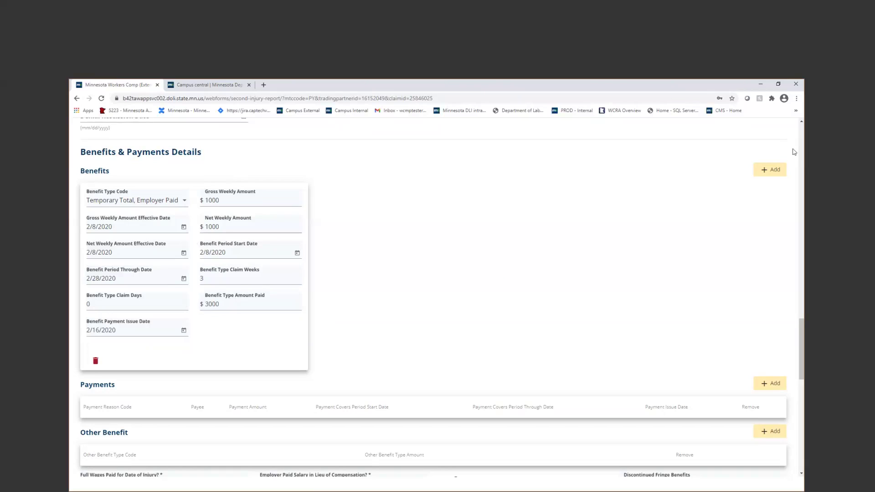
Step: Add a second benefit entry with type Unspecified Lump Sum Pmt/Settlement
{"action": "left_click", "coordinate": [780, 178]}
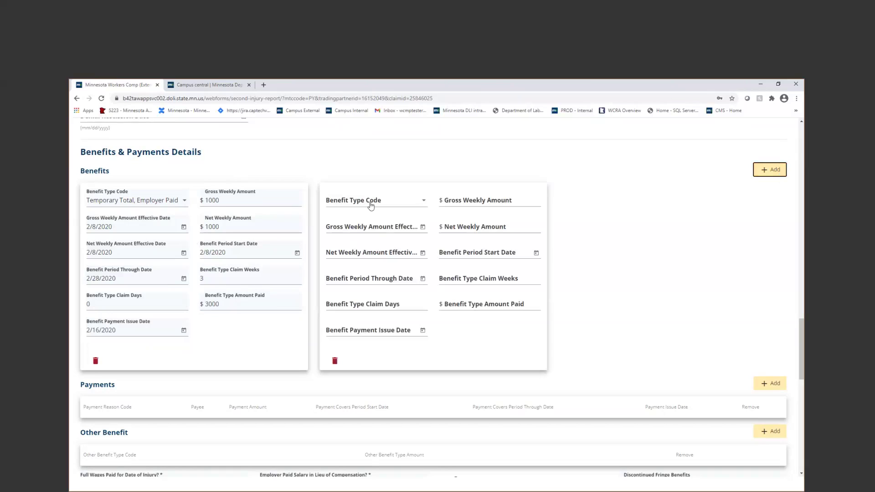
{"action": "left_click", "coordinate": [372, 203]}
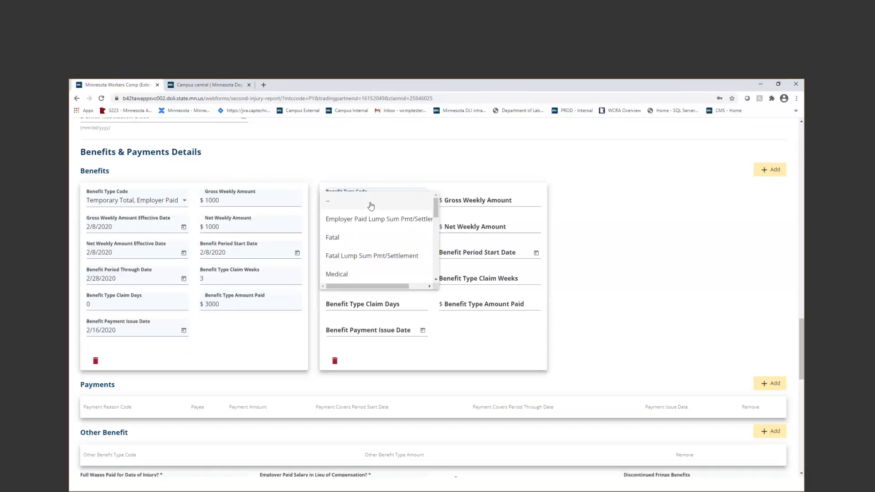
{"action": "scroll", "coordinate": [373, 219], "scroll_direction": "down", "scroll_amount": 3}
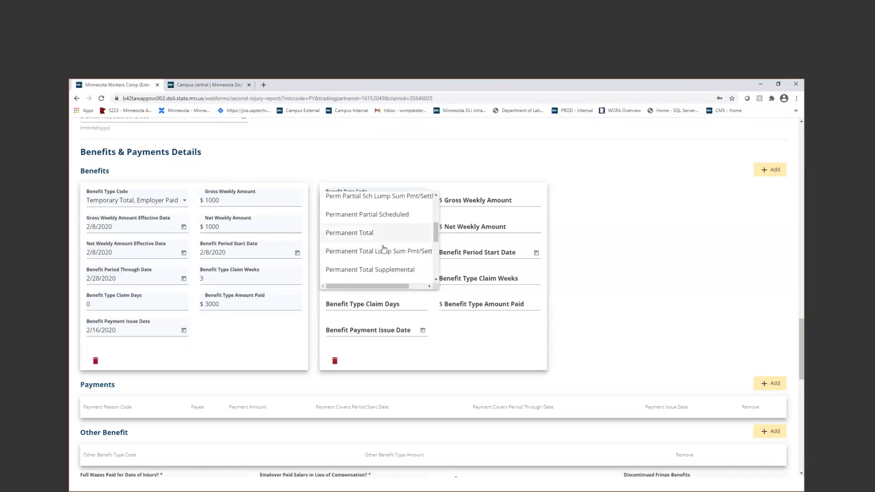
{"action": "scroll", "coordinate": [383, 248], "scroll_direction": "down", "scroll_amount": 2}
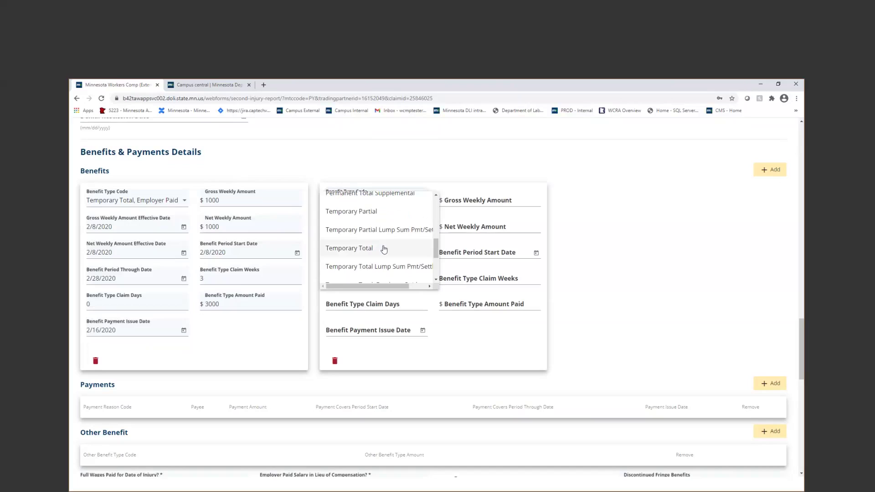
{"action": "scroll", "coordinate": [383, 248], "scroll_direction": "down", "scroll_amount": 2}
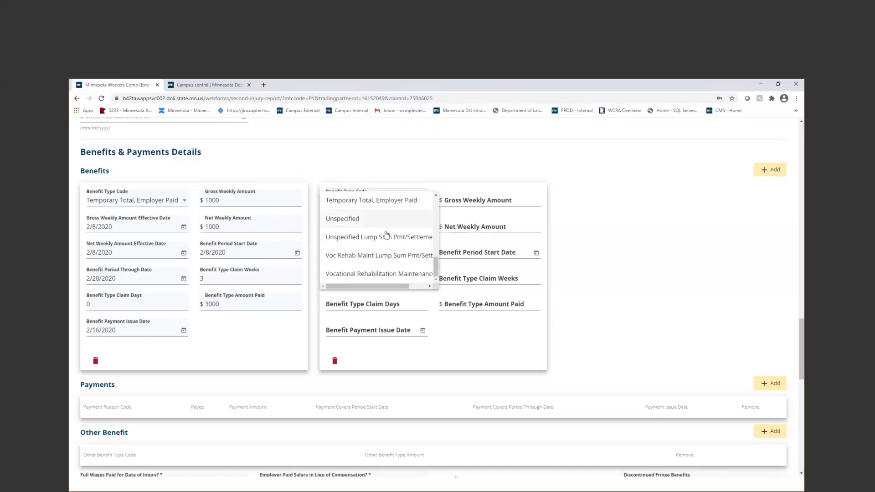
{"action": "left_click", "coordinate": [384, 237]}
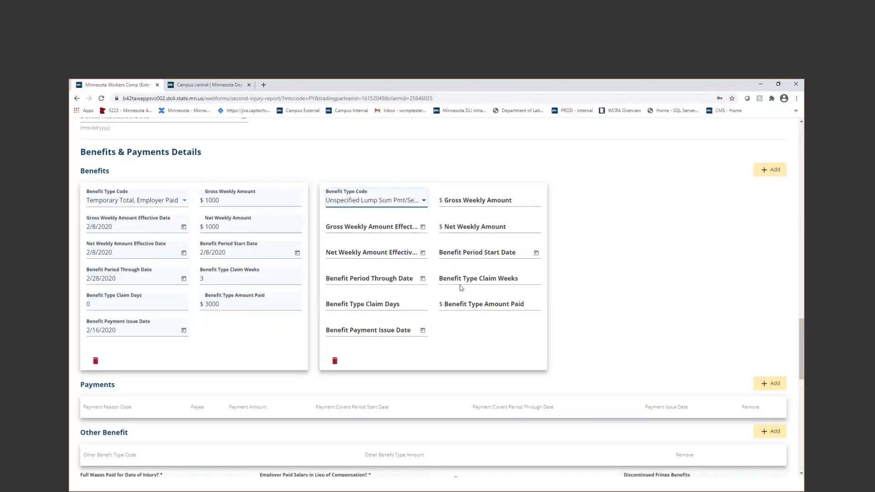
Step: Fill the lump-sum benefit: 1/1/2021–1/2/21, 0 weeks, 1 day, $20000 paid, issued 2/1/21
{"action": "left_click", "coordinate": [469, 251]}
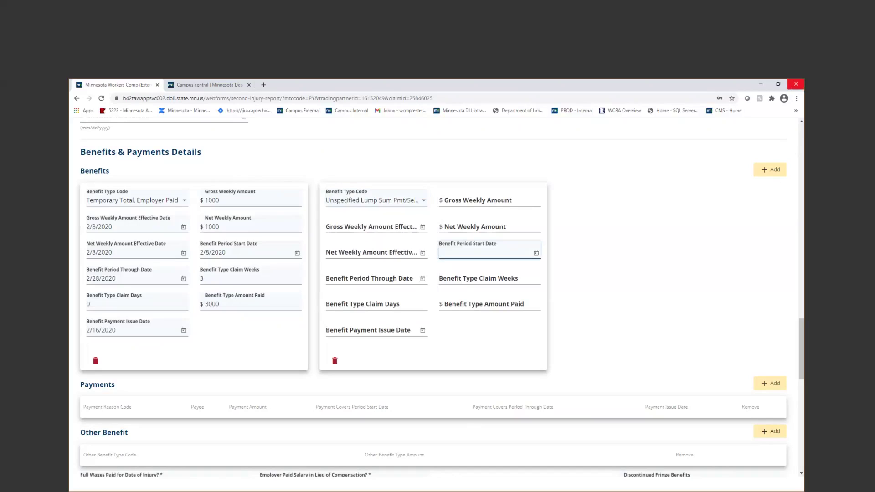
{"action": "type", "text": "1/1/2021"}
{"action": "key", "text": "Tab"}
{"action": "key", "text": "Tab"}
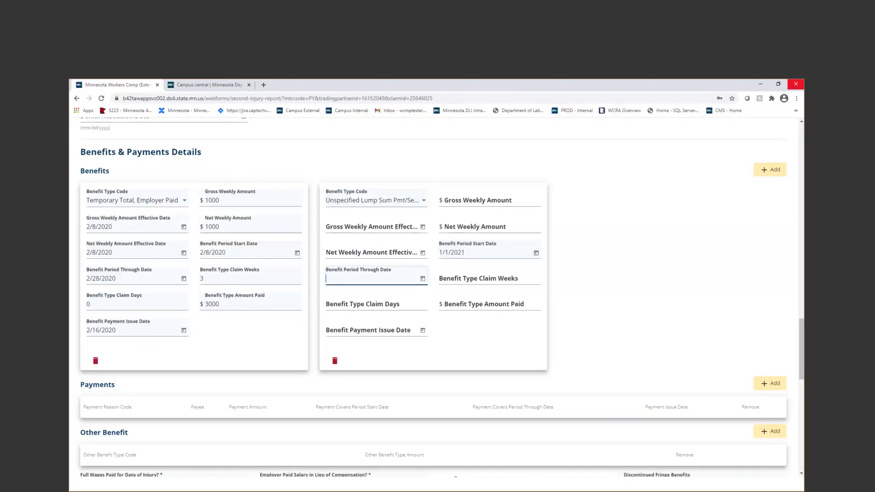
{"action": "type", "text": "1/2/21"}
{"action": "left_click", "coordinate": [518, 275]}
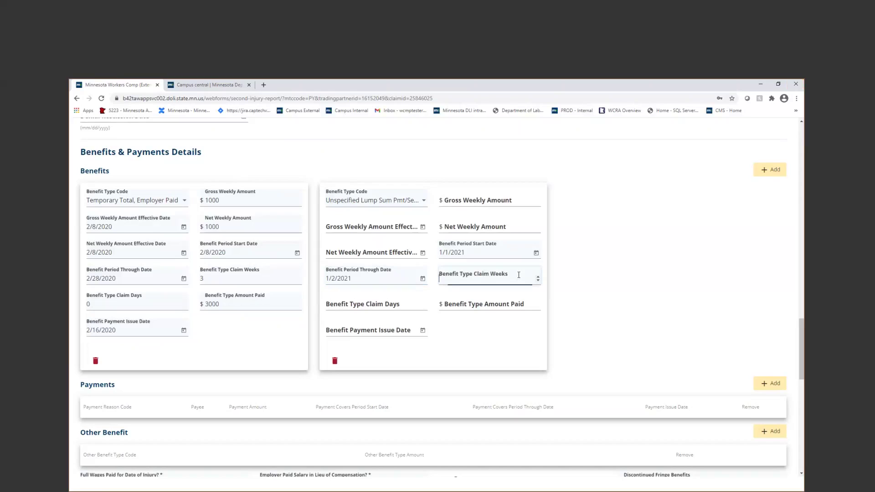
{"action": "type", "text": "0"}
{"action": "key", "text": "Tab"}
{"action": "type", "text": "1"}
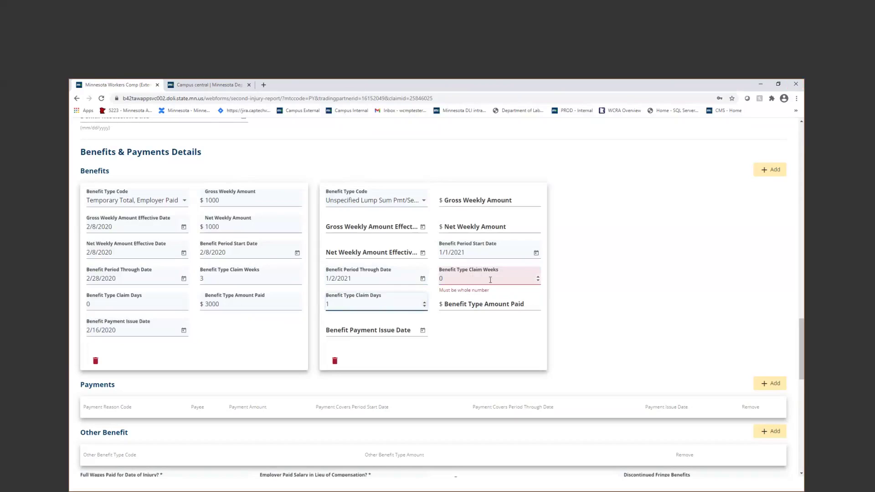
{"action": "left_click", "coordinate": [489, 306]}
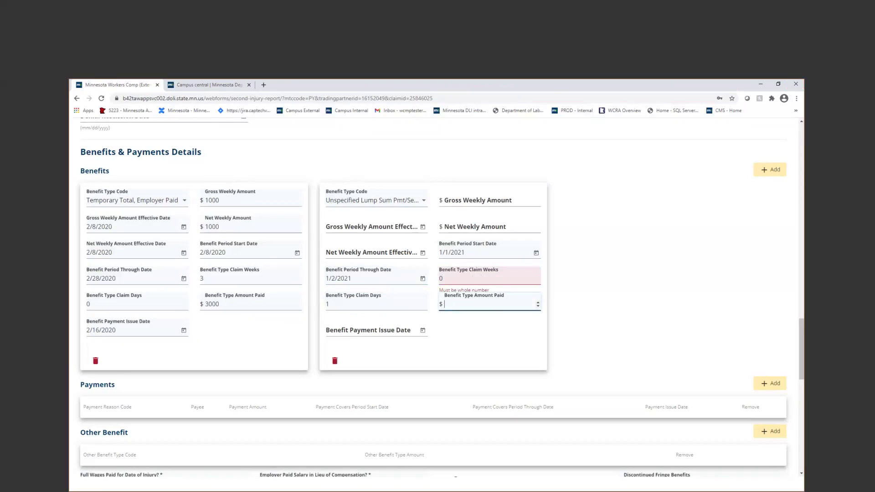
{"action": "type", "text": "20000"}
{"action": "key", "text": "Tab"}
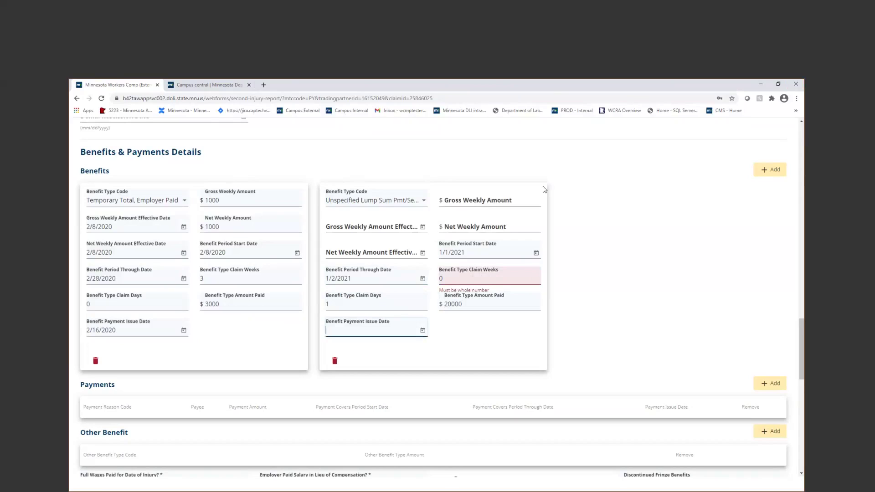
{"action": "type", "text": "2/1/21"}
{"action": "left_click", "coordinate": [642, 298]}
{"action": "left_click", "coordinate": [775, 172]}
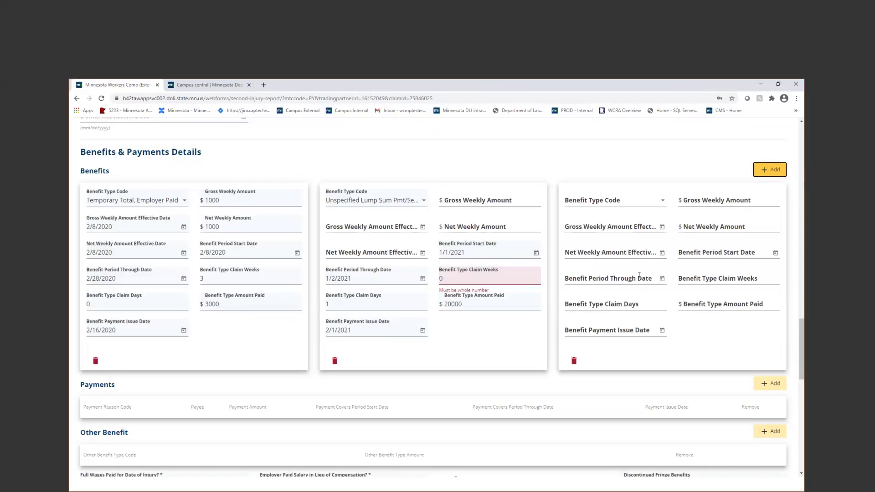
{"action": "left_click", "coordinate": [574, 367]}
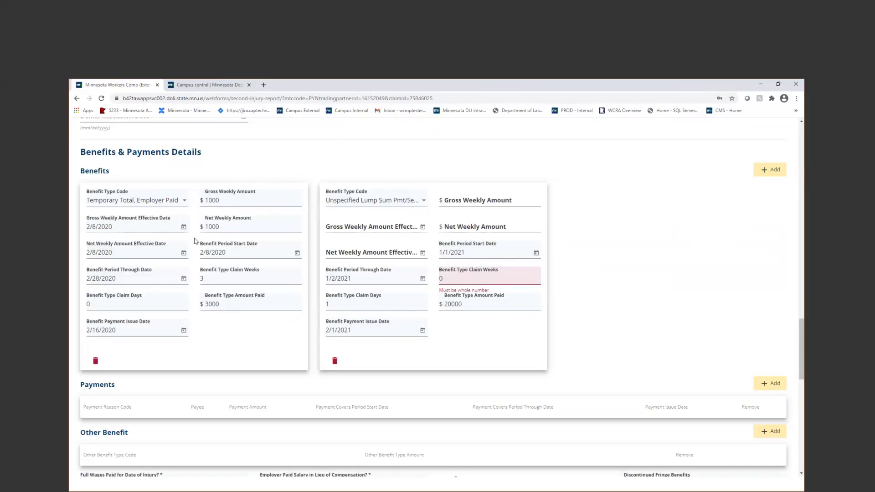
Step: Add a payment row with reason Unspecified Lump Sum Pmt/Settlement
{"action": "scroll", "coordinate": [422, 332], "scroll_direction": "down", "scroll_amount": 5}
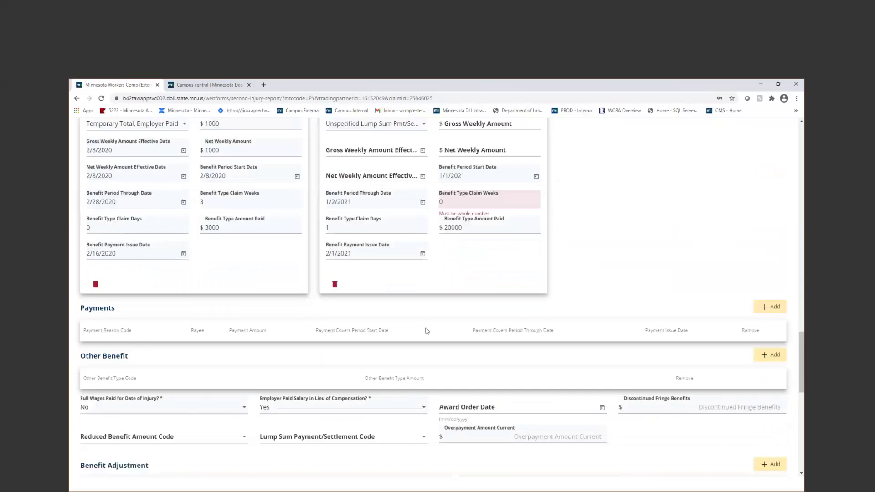
{"action": "scroll", "coordinate": [640, 317], "scroll_direction": "up", "scroll_amount": 1}
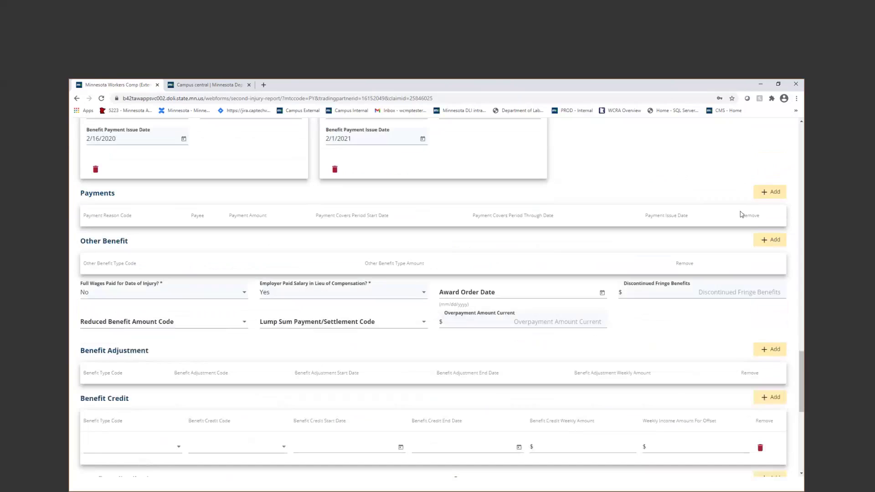
{"action": "left_click", "coordinate": [774, 197]}
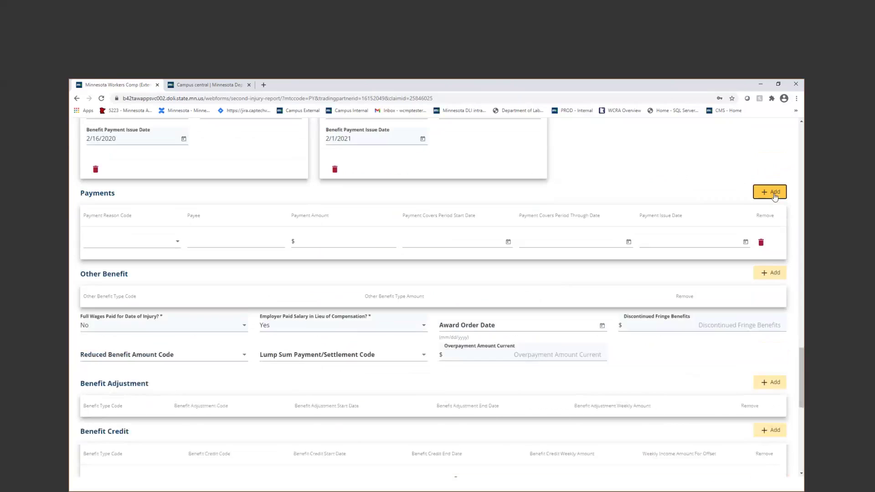
{"action": "left_click", "coordinate": [168, 241]}
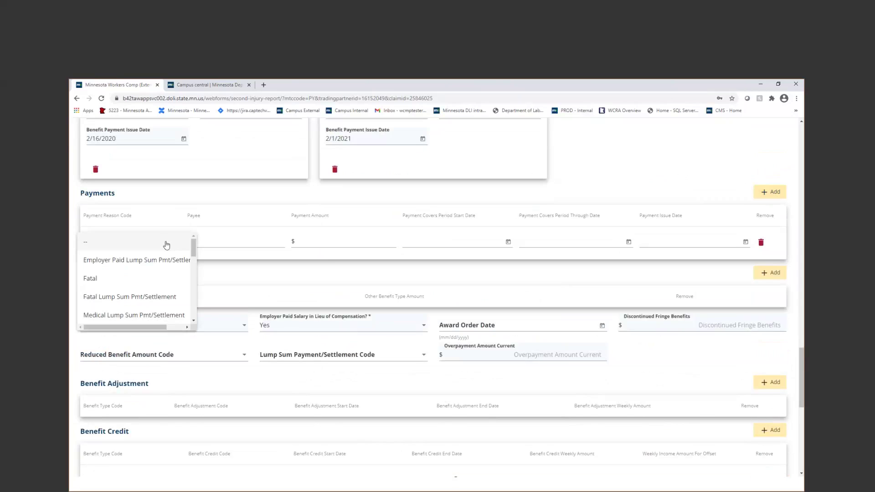
{"action": "scroll", "coordinate": [166, 246], "scroll_direction": "down", "scroll_amount": 10}
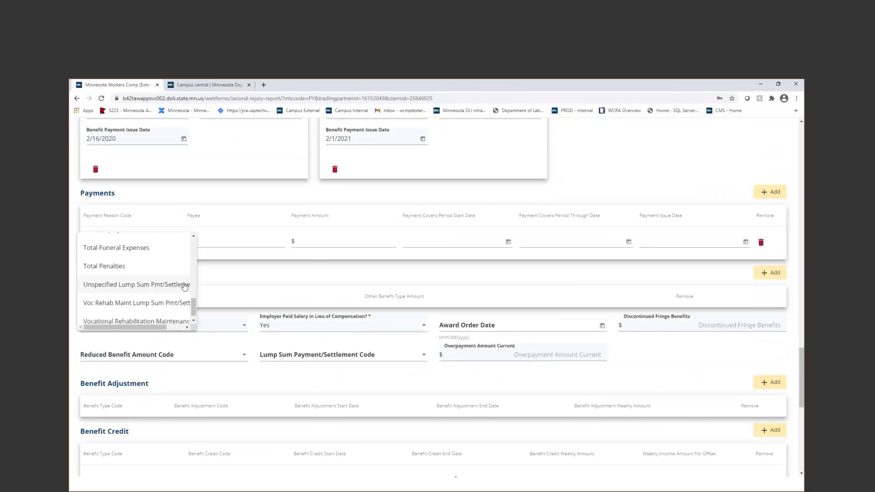
{"action": "left_click", "coordinate": [185, 285]}
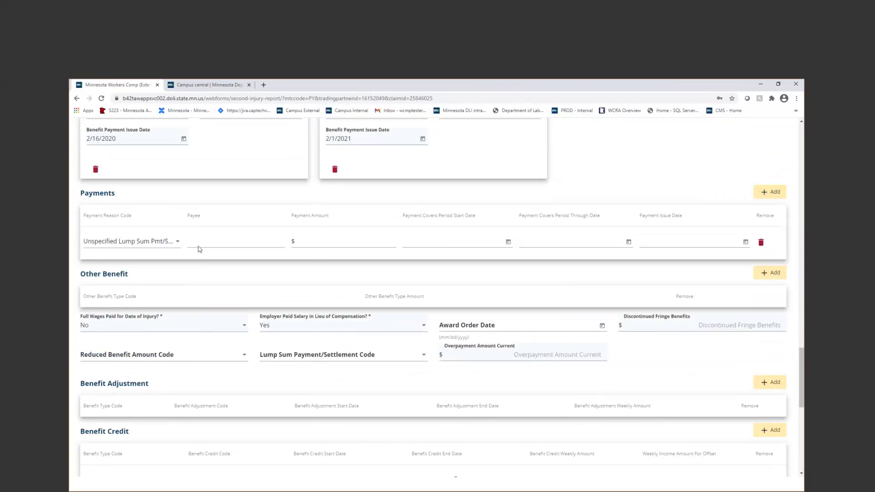
Step: Enter payee New Employee, amount 20000, period 1/1/2021–1/2/2021, issue date 2/1/21
{"action": "left_click", "coordinate": [218, 234]}
{"action": "type", "text": "New Employee"}
{"action": "key", "text": "Tab"}
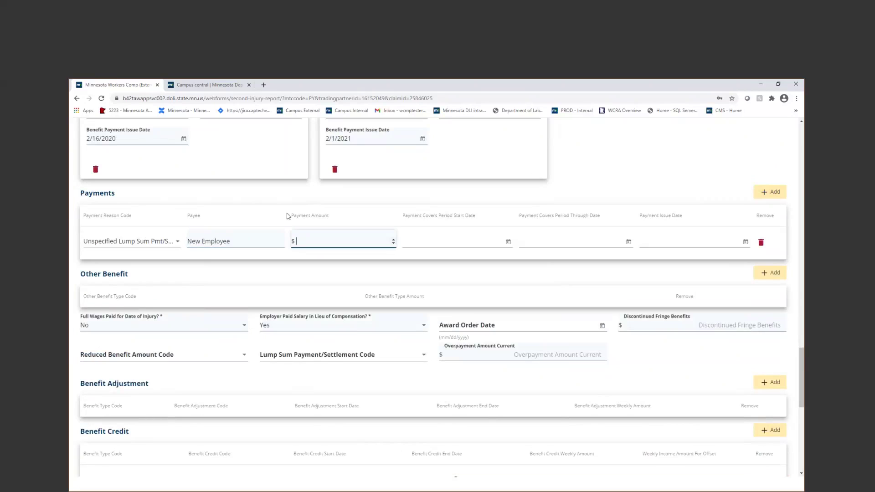
{"action": "type", "text": "20000"}
{"action": "key", "text": "Tab"}
{"action": "type", "text": "1/1"}
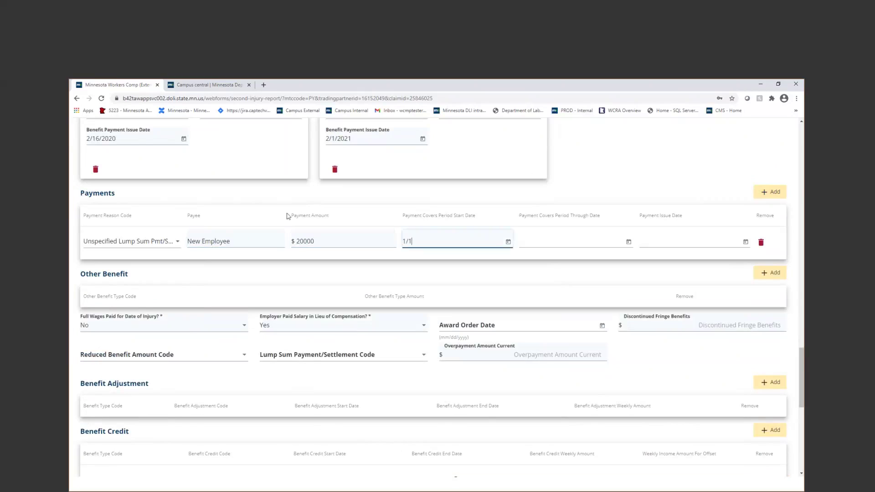
{"action": "type", "text": "/2021"}
{"action": "key", "text": "Tab"}
{"action": "key", "text": "Tab"}
{"action": "type", "text": "1"}
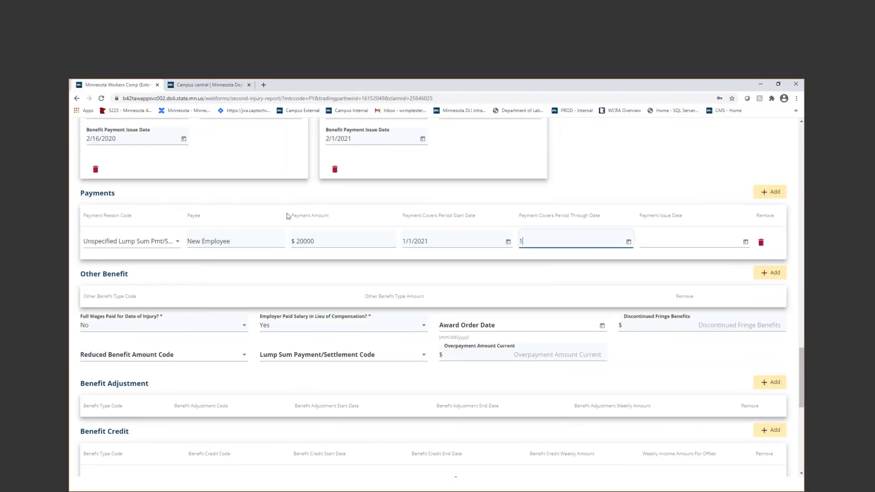
{"action": "type", "text": "/2/2021"}
{"action": "key", "text": "Tab"}
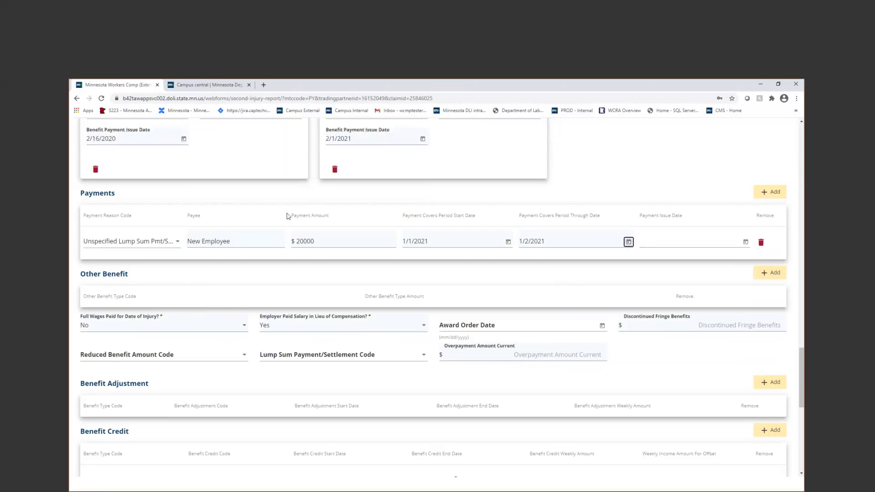
{"action": "key", "text": "Tab"}
{"action": "type", "text": "2/"}
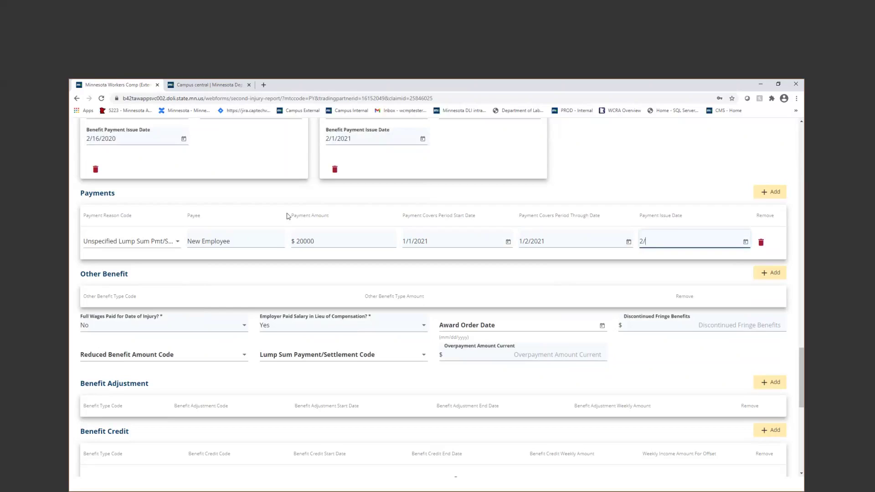
{"action": "type", "text": "1/21"}
Step: Reduce the New Employee payment amount from 20000 to 15000
{"action": "left_click", "coordinate": [327, 244]}
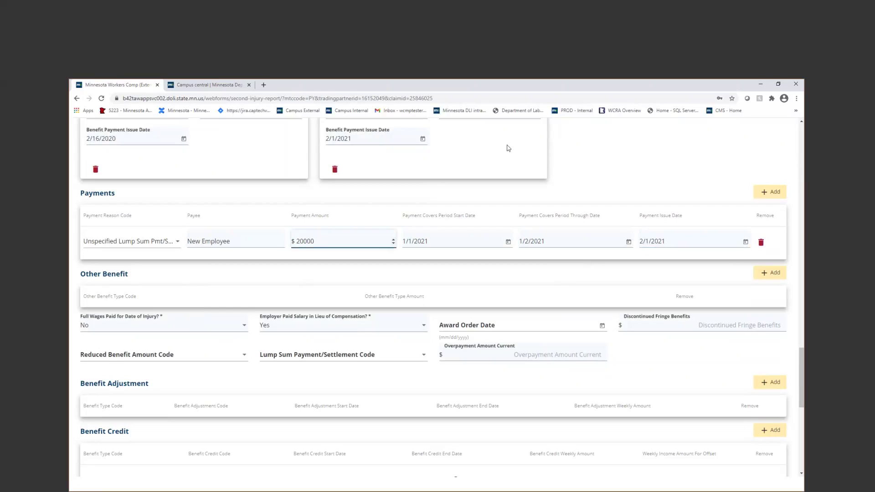
{"action": "key", "text": "BackSpace"}
{"action": "key", "text": "BackSpace"}
{"action": "key", "text": "BackSpace"}
{"action": "key", "text": "BackSpace"}
{"action": "key", "text": "BackSpace"}
{"action": "type", "text": "15000"}
Step: Add a second payment row with reason Unspecified Lump Sum Pmt/Settlement
{"action": "left_click", "coordinate": [770, 192]}
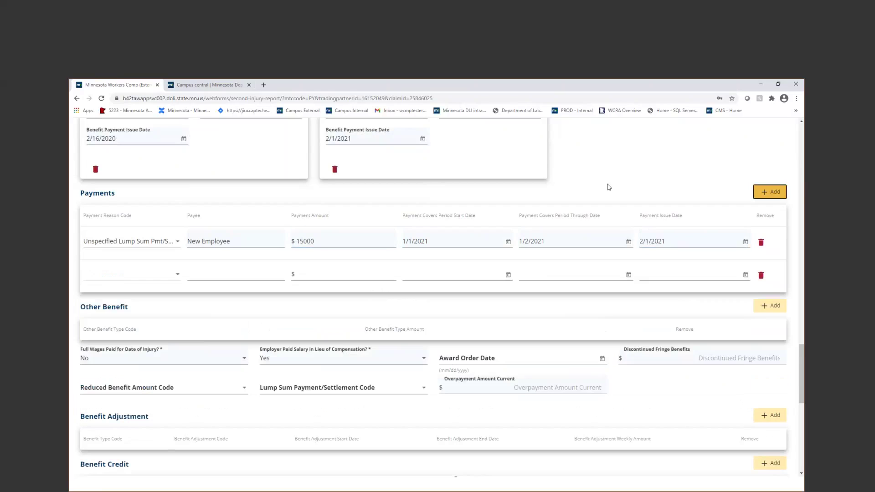
{"action": "left_click", "coordinate": [145, 273]}
{"action": "scroll", "coordinate": [147, 282], "scroll_direction": "down", "scroll_amount": 10}
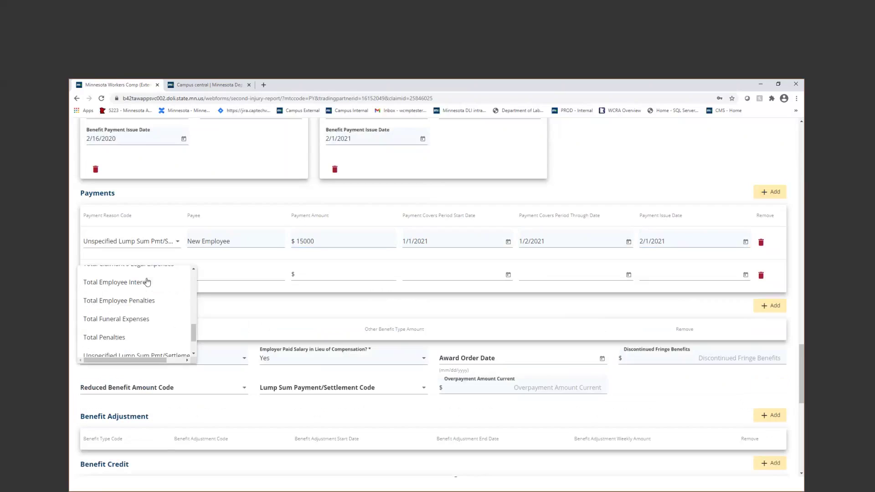
{"action": "left_click", "coordinate": [137, 309]}
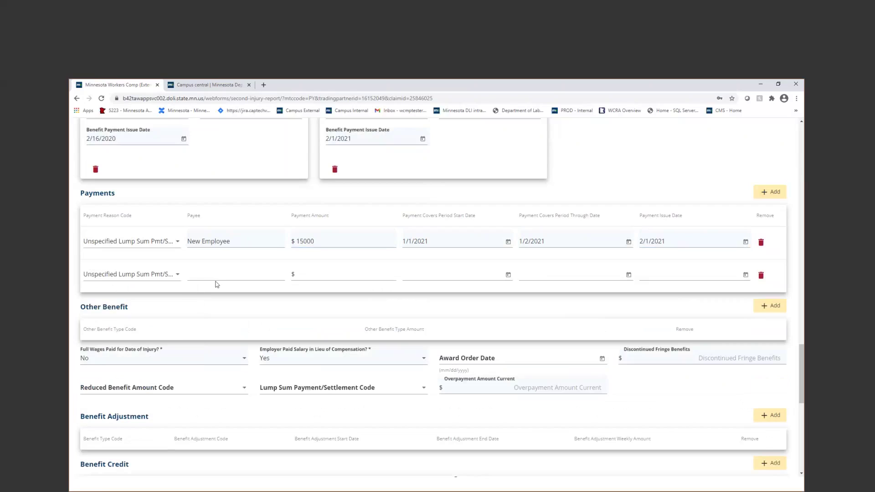
Step: Enter payee New Attorney, $5000, period 1/1/2021–1/2/2021, issue date 2/1/21
{"action": "left_click", "coordinate": [246, 267]}
{"action": "type", "text": "New Attorney"}
{"action": "key", "text": "Tab"}
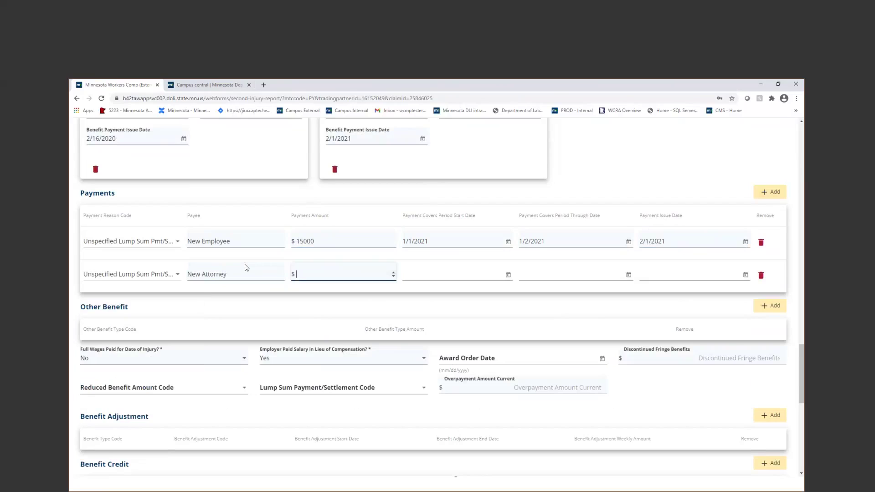
{"action": "type", "text": "5000"}
{"action": "key", "text": "Tab"}
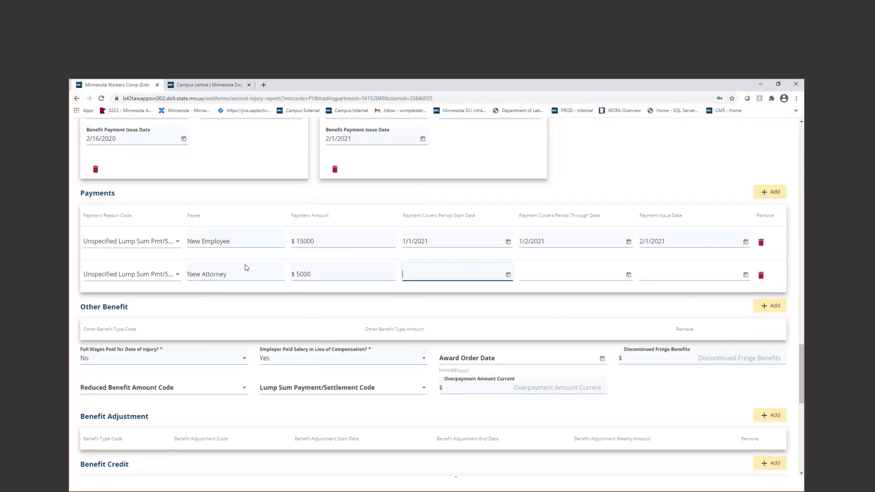
{"action": "type", "text": "1/1/2021"}
{"action": "key", "text": "Tab"}
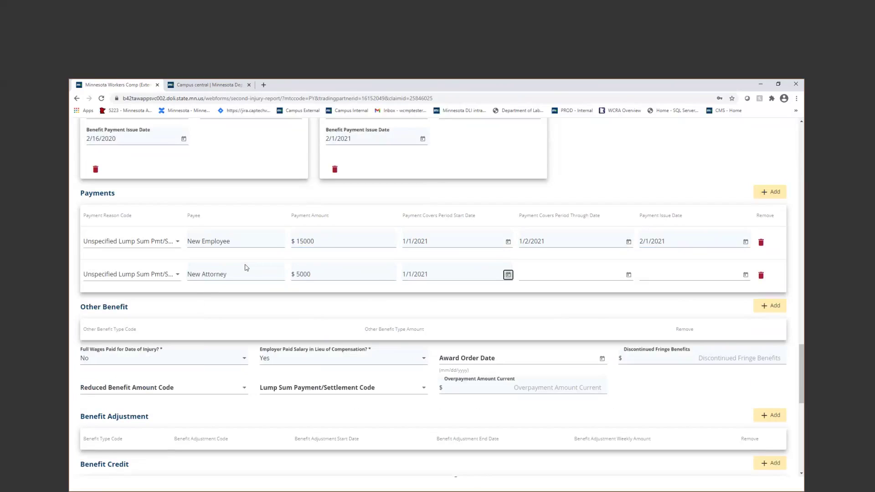
{"action": "type", "text": "1/21"}
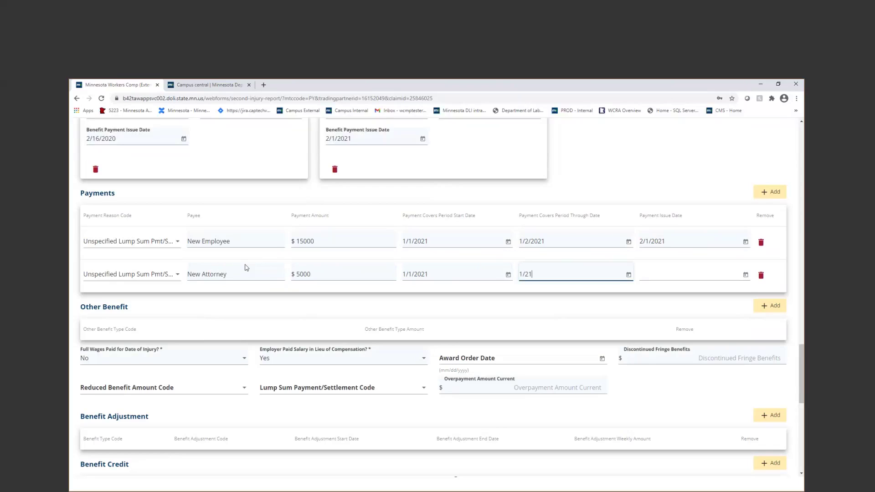
{"action": "key", "text": "BackSpace"}
{"action": "type", "text": "/2021"}
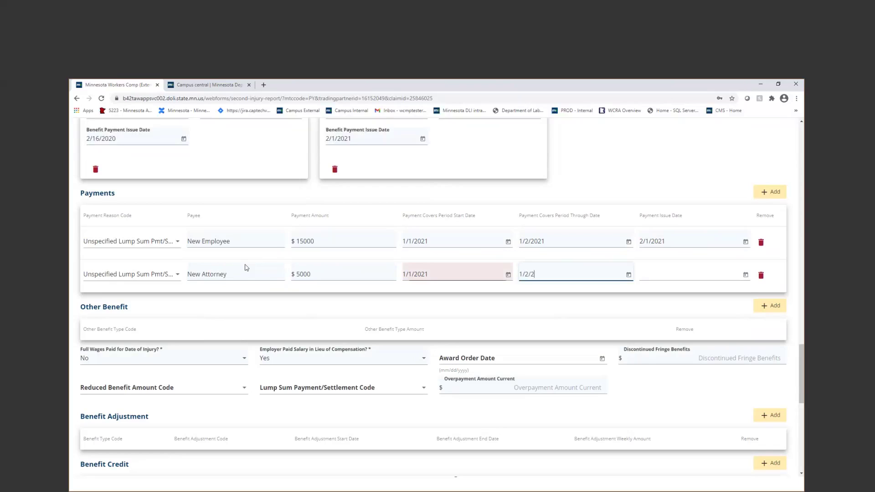
{"action": "key", "text": "Tab"}
{"action": "key", "text": "Tab"}
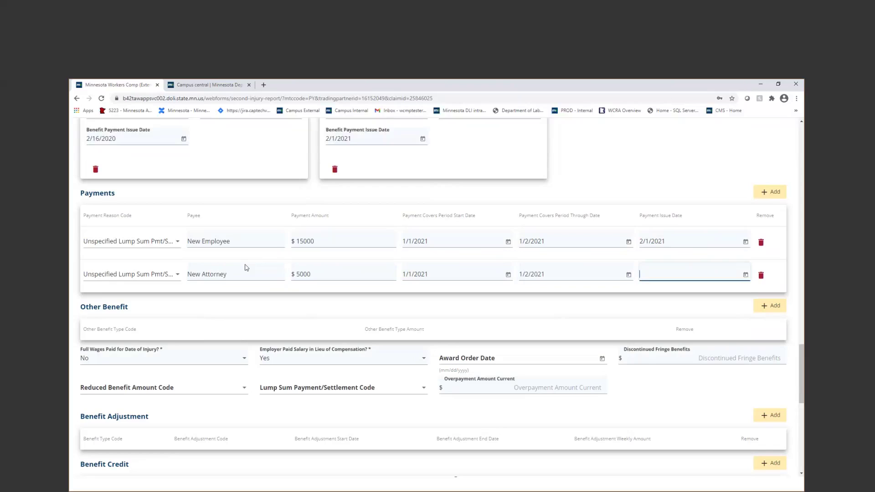
{"action": "type", "text": "2/1/21"}
Step: Return through the trading partner dashboard to the 2/8/2020 injury claim page
{"action": "scroll", "coordinate": [587, 294], "scroll_direction": "up", "scroll_amount": 3}
{"action": "scroll", "coordinate": [588, 295], "scroll_direction": "up", "scroll_amount": 15}
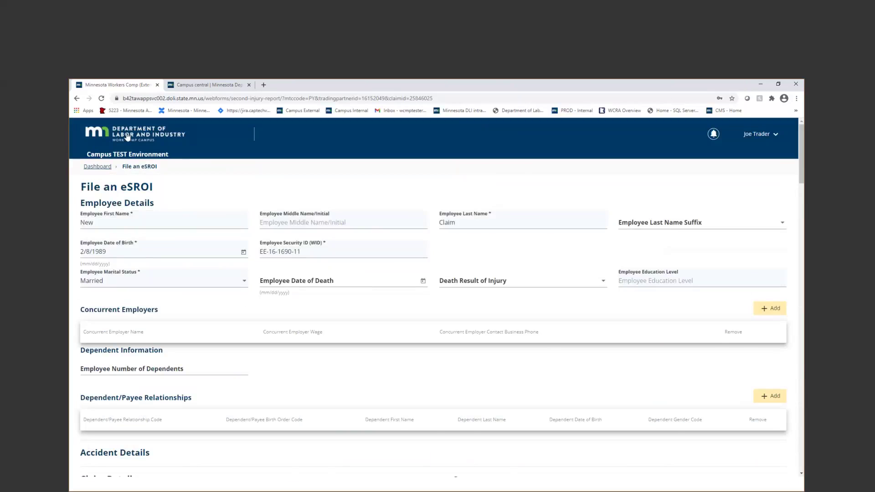
{"action": "left_click", "coordinate": [127, 136]}
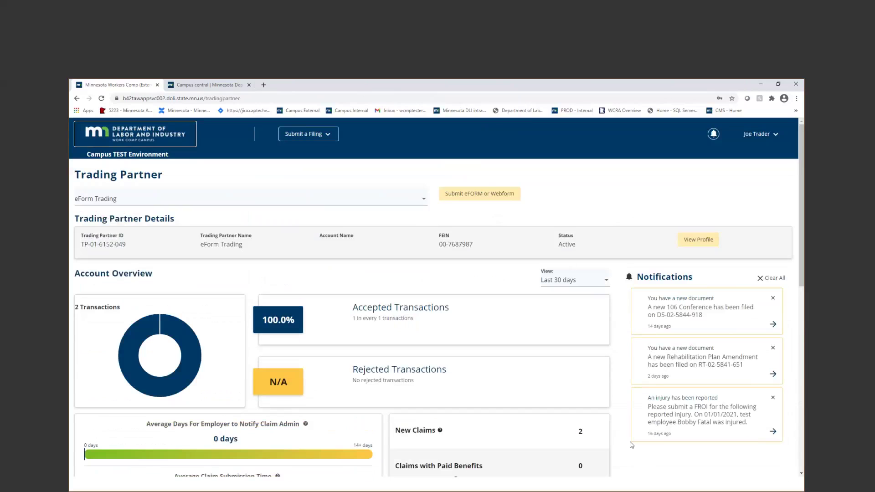
{"action": "scroll", "coordinate": [631, 444], "scroll_direction": "down", "scroll_amount": 9}
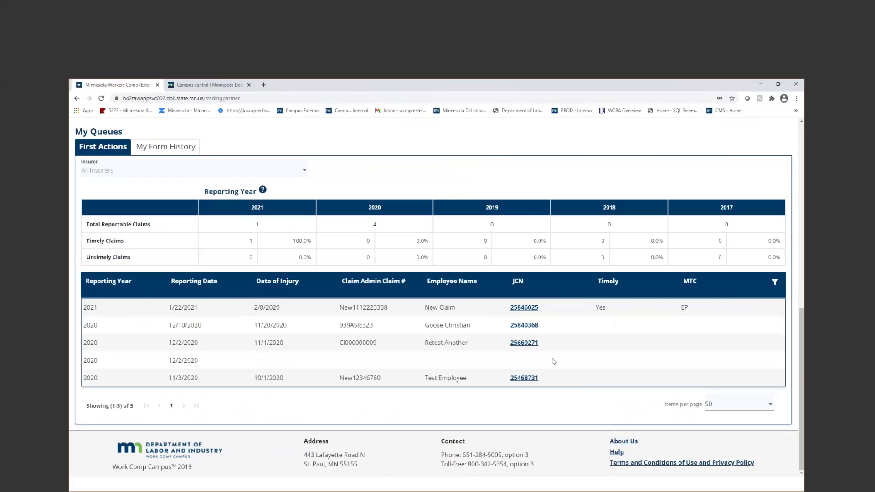
{"action": "left_click", "coordinate": [523, 308]}
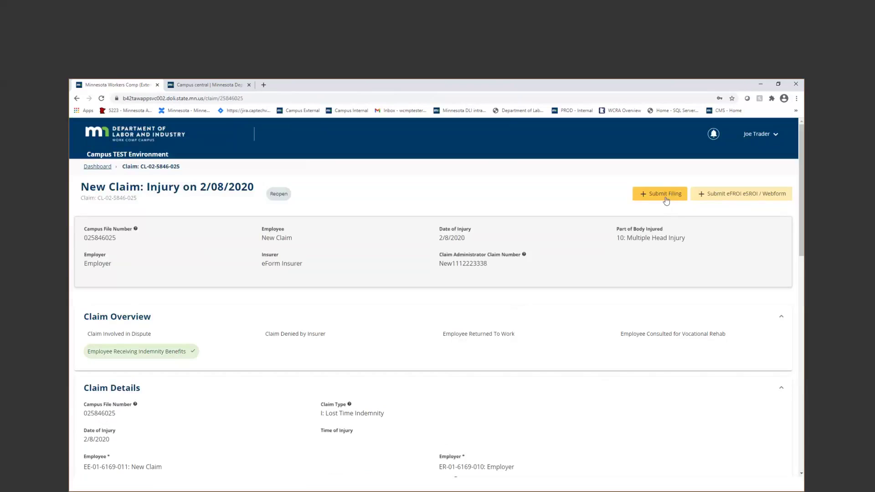
Step: Start a new Other Filing on the claim and open the file picker to upload its document
{"action": "left_click", "coordinate": [665, 195]}
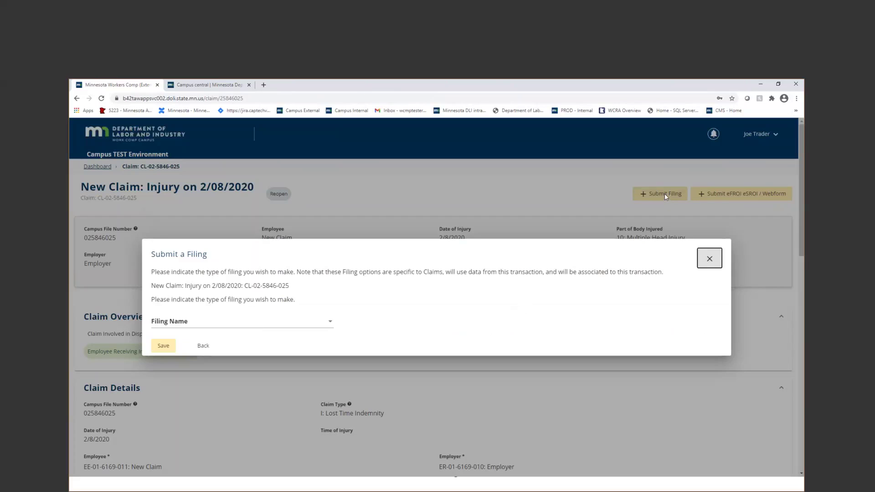
{"action": "left_click", "coordinate": [241, 323]}
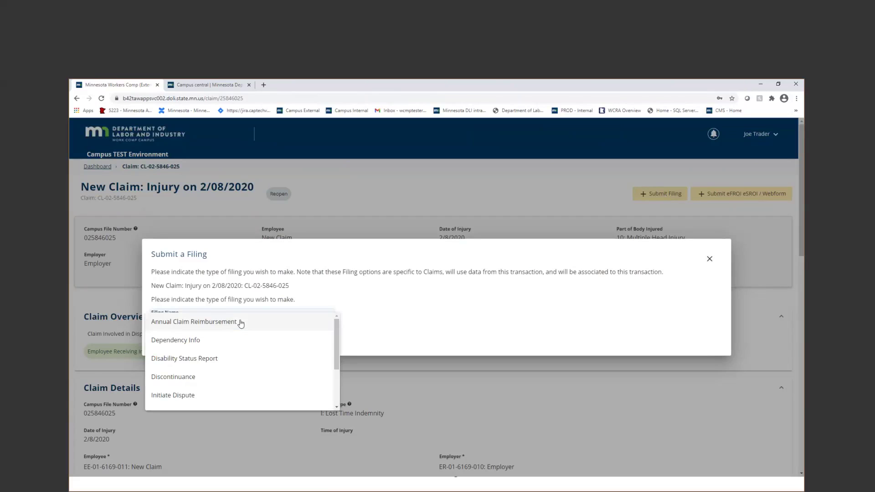
{"action": "scroll", "coordinate": [212, 383], "scroll_direction": "down", "scroll_amount": 1}
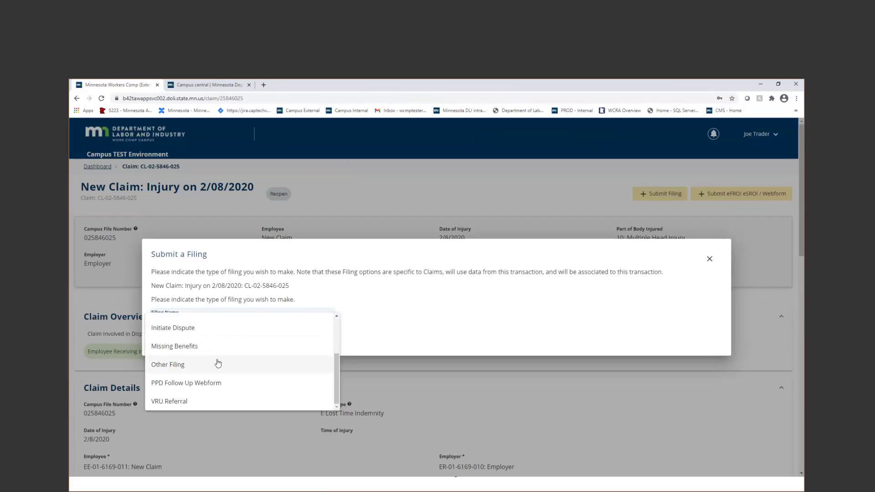
{"action": "left_click", "coordinate": [217, 367]}
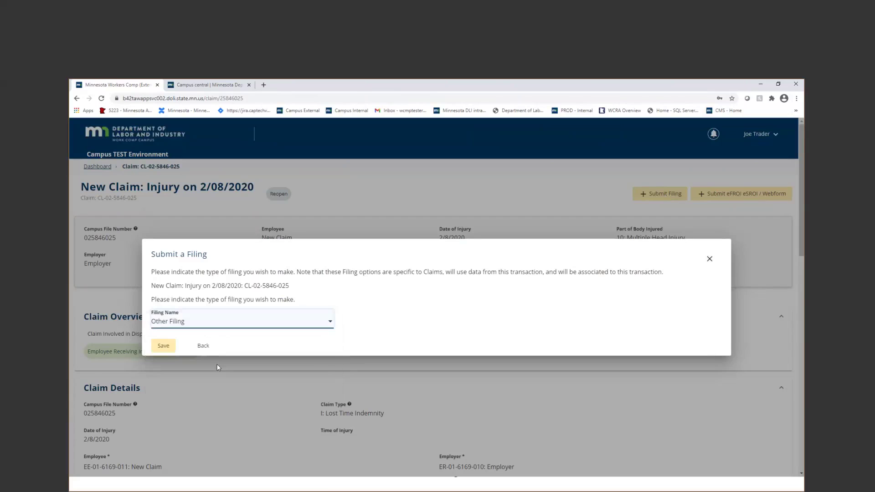
{"action": "left_click", "coordinate": [170, 348]}
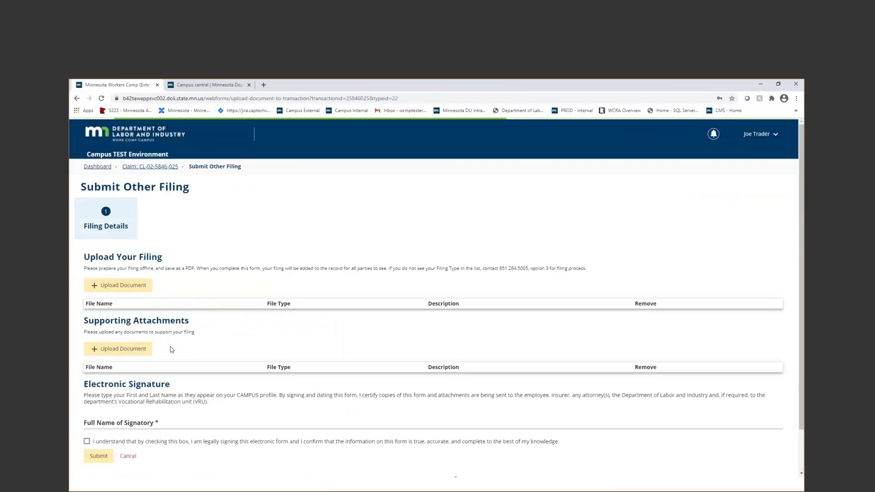
{"action": "left_click", "coordinate": [136, 286]}
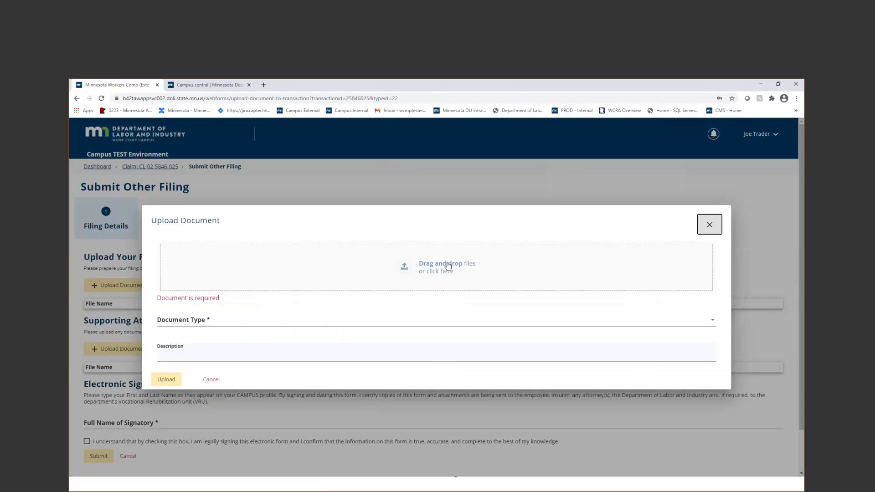
{"action": "left_click", "coordinate": [448, 266]}
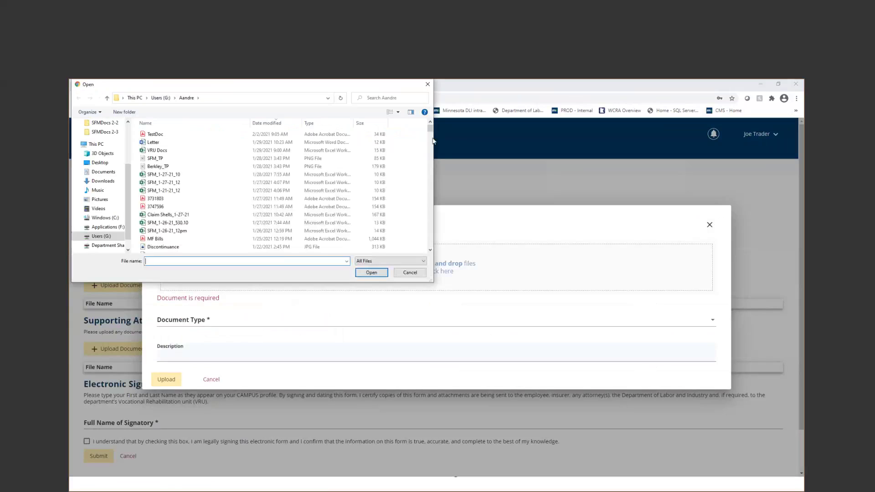
Step: Attach TestDoc.pdf as Supporting Documentation to Primary Liability Determination, described 'Denial support', and upload it
{"action": "double_click", "coordinate": [223, 135]}
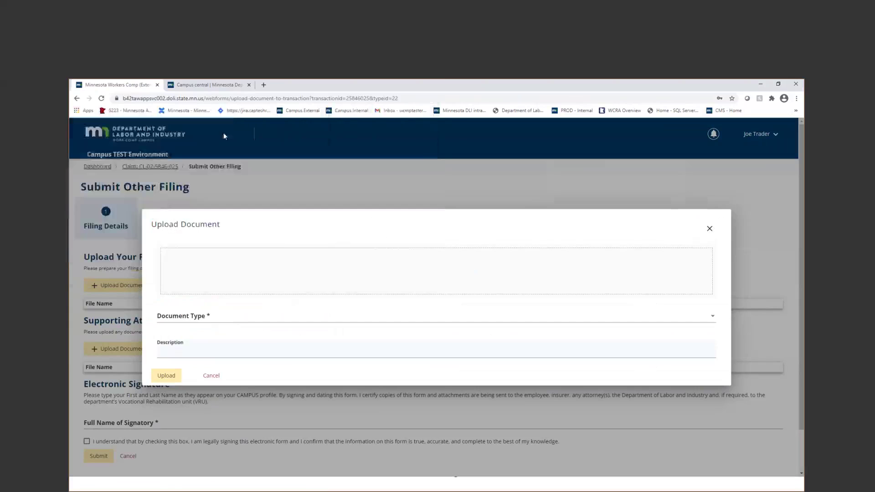
{"action": "left_click", "coordinate": [232, 314]}
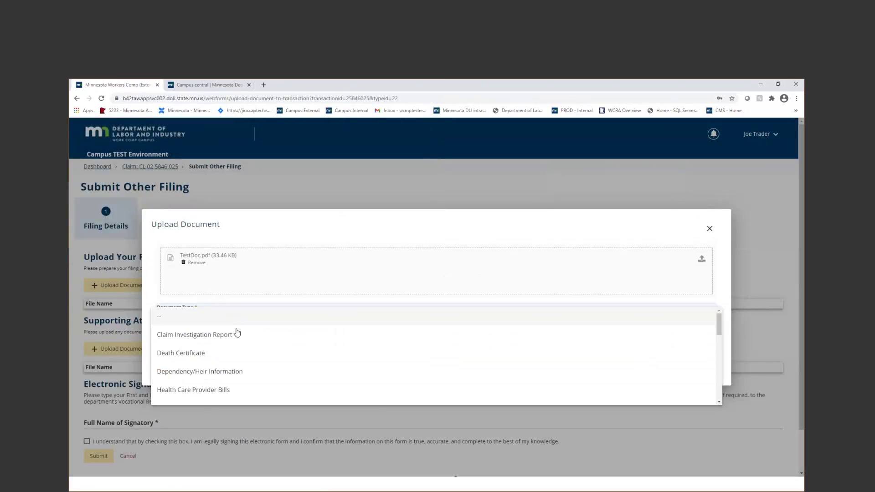
{"action": "scroll", "coordinate": [237, 332], "scroll_direction": "down", "scroll_amount": 2}
{"action": "scroll", "coordinate": [243, 340], "scroll_direction": "down", "scroll_amount": 1}
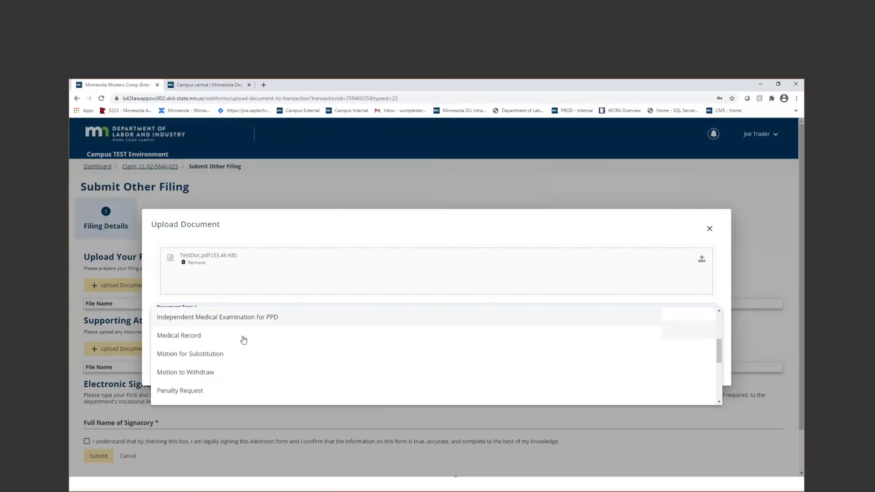
{"action": "scroll", "coordinate": [244, 339], "scroll_direction": "down", "scroll_amount": 3}
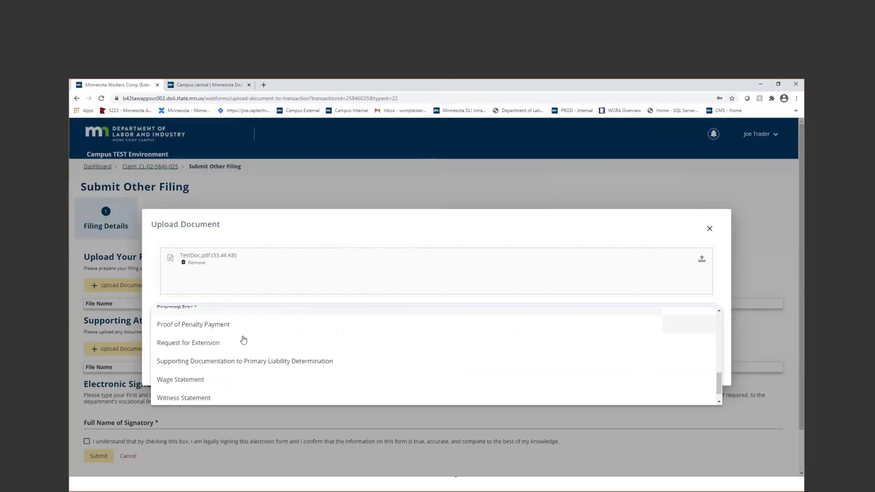
{"action": "left_click", "coordinate": [260, 369]}
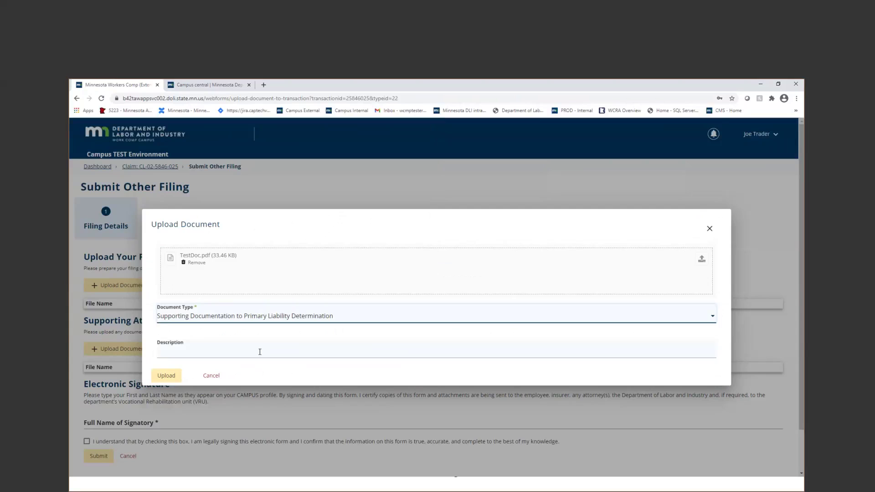
{"action": "left_click", "coordinate": [259, 352]}
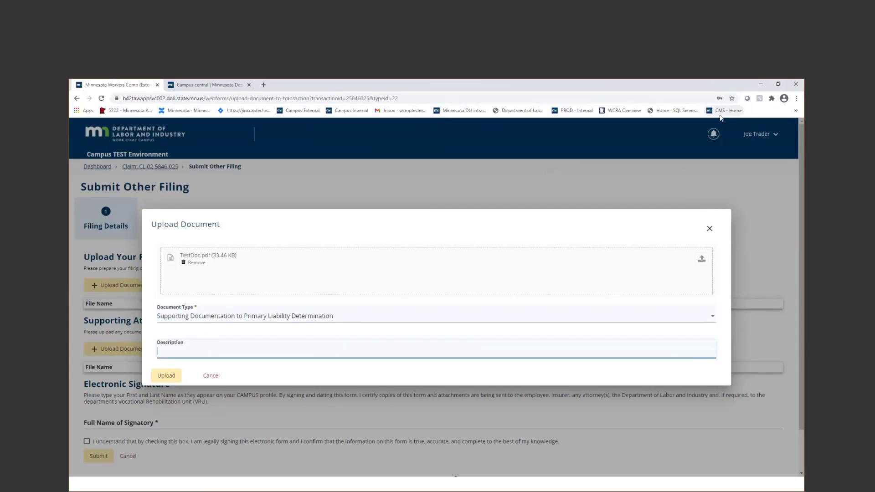
{"action": "type", "text": "Denial support"}
{"action": "left_click", "coordinate": [172, 378]}
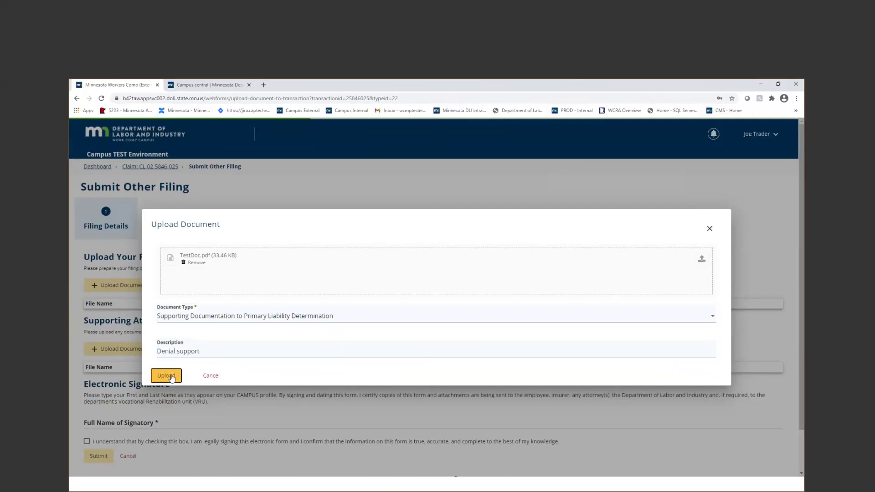
Step: Enter the signatory's full name, acknowledge the legal electronic signature, and submit the filing
{"action": "scroll", "coordinate": [213, 419], "scroll_direction": "down", "scroll_amount": 2}
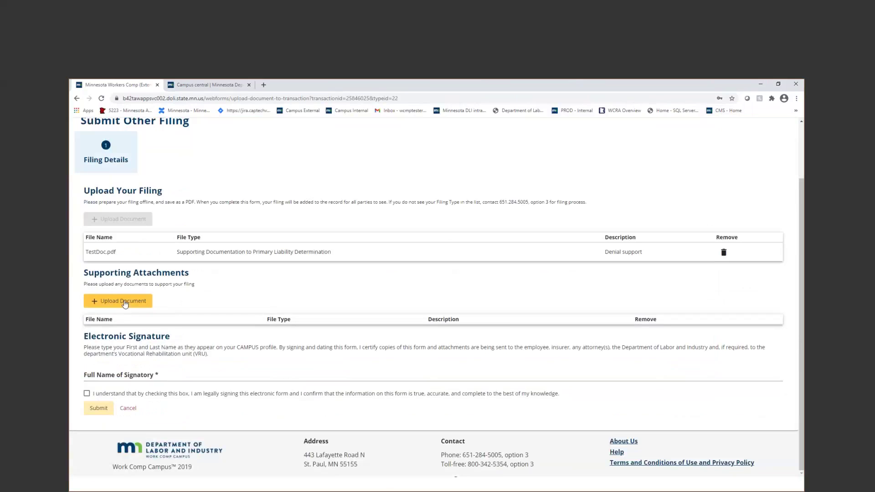
{"action": "left_click", "coordinate": [155, 375]}
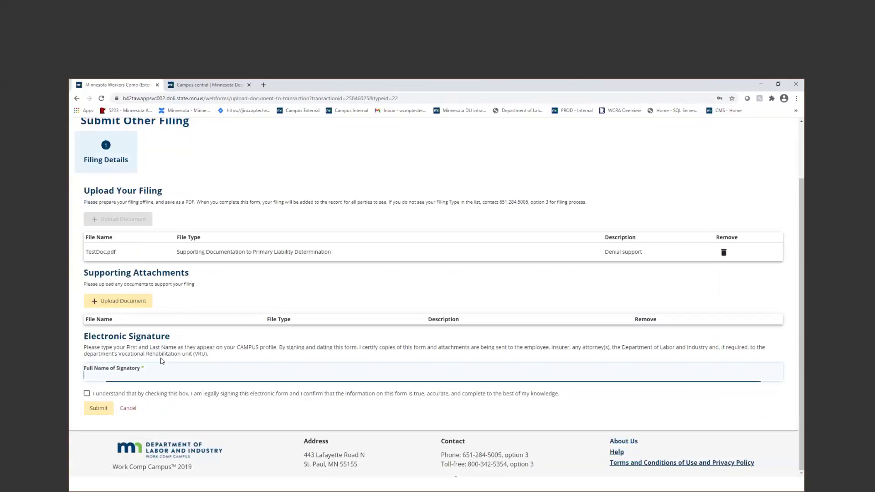
{"action": "type", "text": "Jo"}
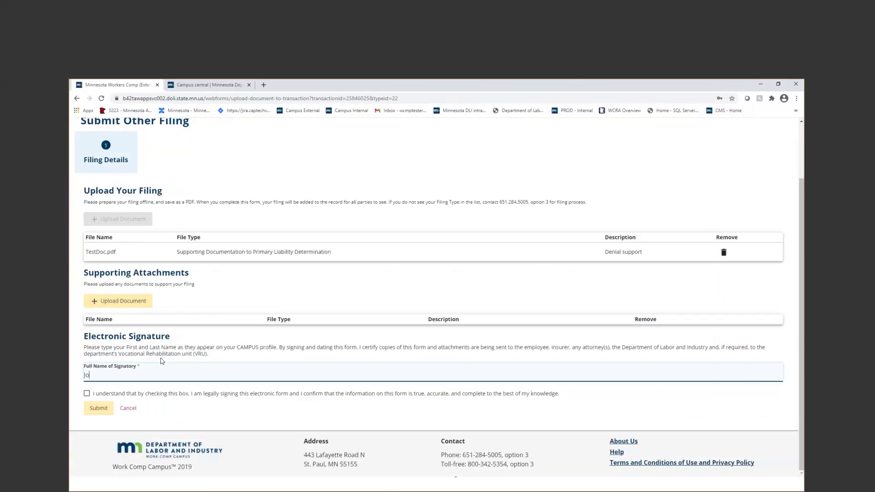
{"action": "type", "text": "e Trader"}
{"action": "key", "text": "Tab"}
{"action": "key", "text": "space"}
{"action": "left_click", "coordinate": [107, 416]}
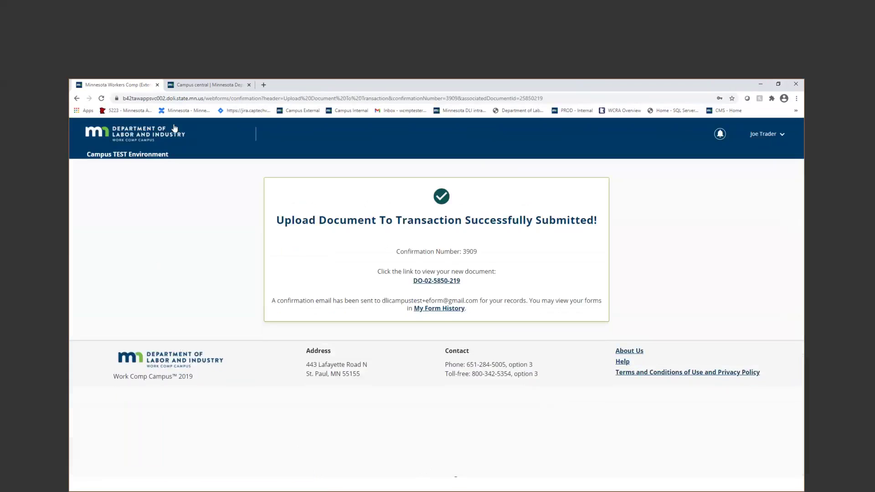
Step: Open document DO-02-5850-219, go to its claim CL-02-5846-025, and view the claim's Documents list
{"action": "left_click", "coordinate": [430, 283]}
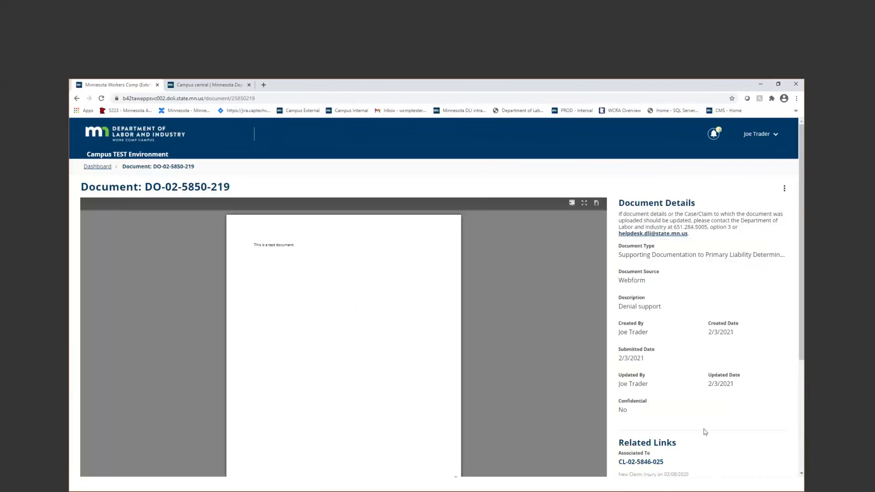
{"action": "scroll", "coordinate": [704, 429], "scroll_direction": "down", "scroll_amount": 3}
{"action": "scroll", "coordinate": [656, 314], "scroll_direction": "up", "scroll_amount": 2}
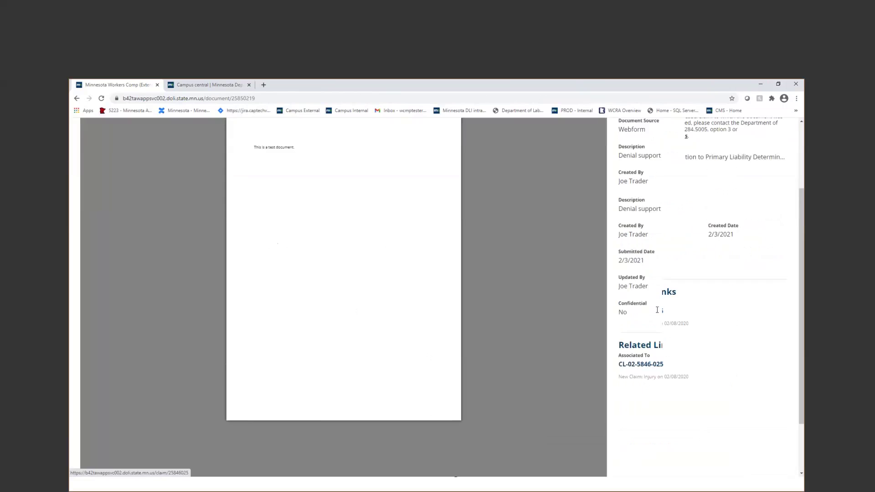
{"action": "left_click", "coordinate": [636, 386]}
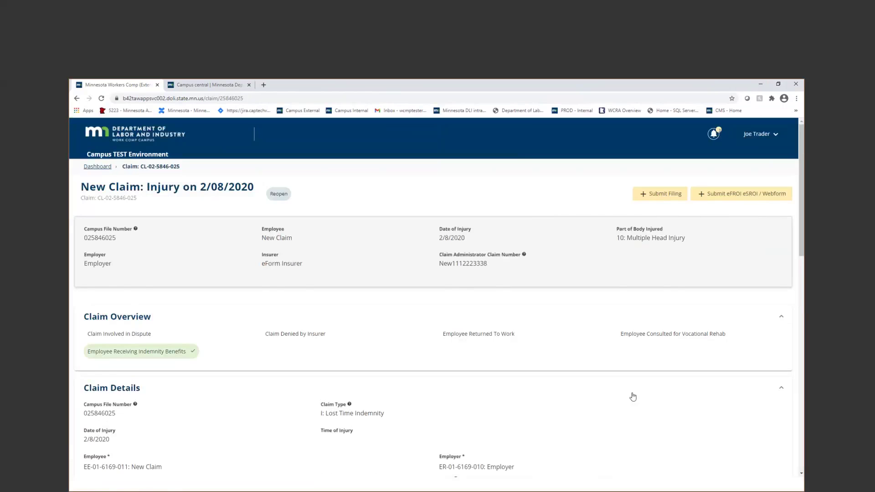
{"action": "scroll", "coordinate": [633, 396], "scroll_direction": "down", "scroll_amount": 7}
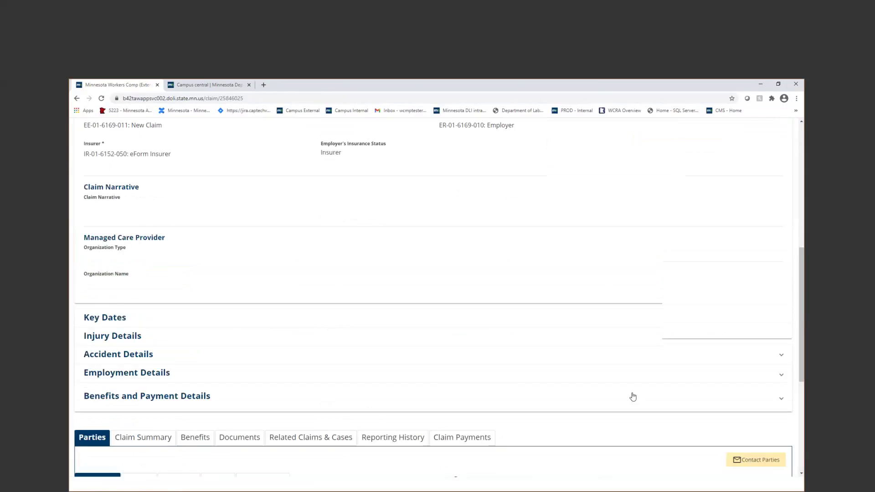
{"action": "scroll", "coordinate": [633, 397], "scroll_direction": "down", "scroll_amount": 4}
{"action": "left_click", "coordinate": [240, 244]}
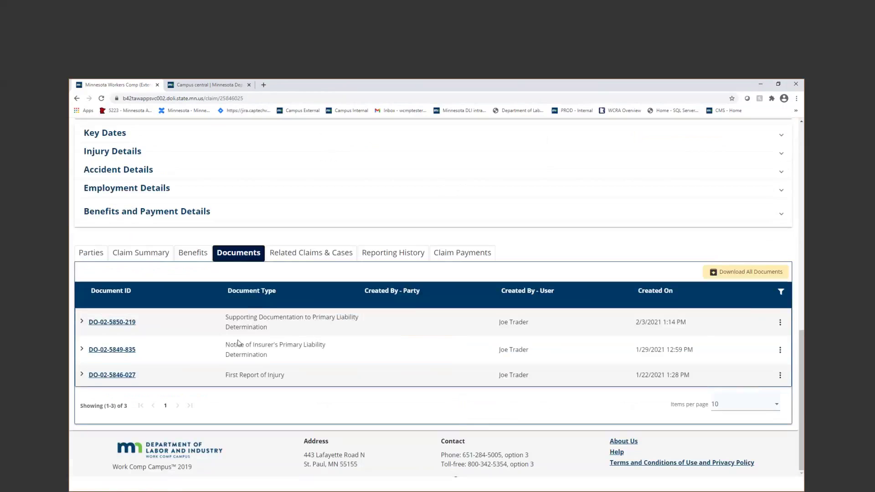
{"action": "scroll", "coordinate": [523, 453], "scroll_direction": "up", "scroll_amount": 8}
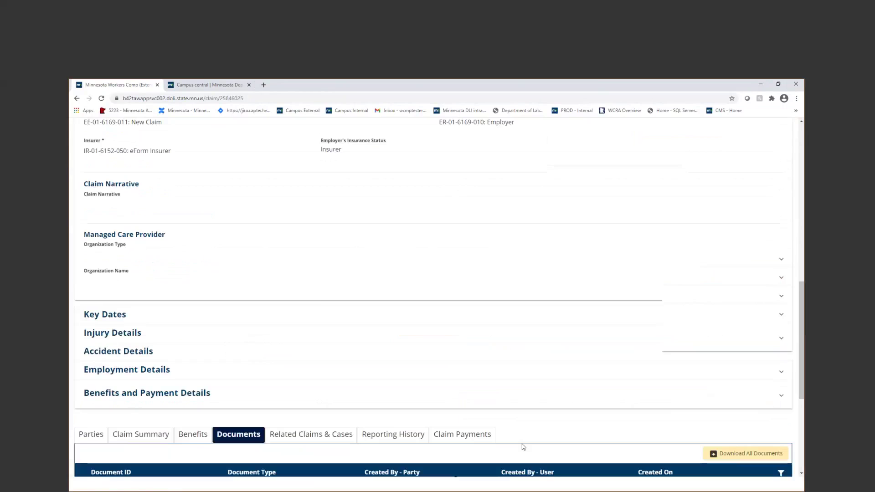
{"action": "scroll", "coordinate": [523, 446], "scroll_direction": "up", "scroll_amount": 3}
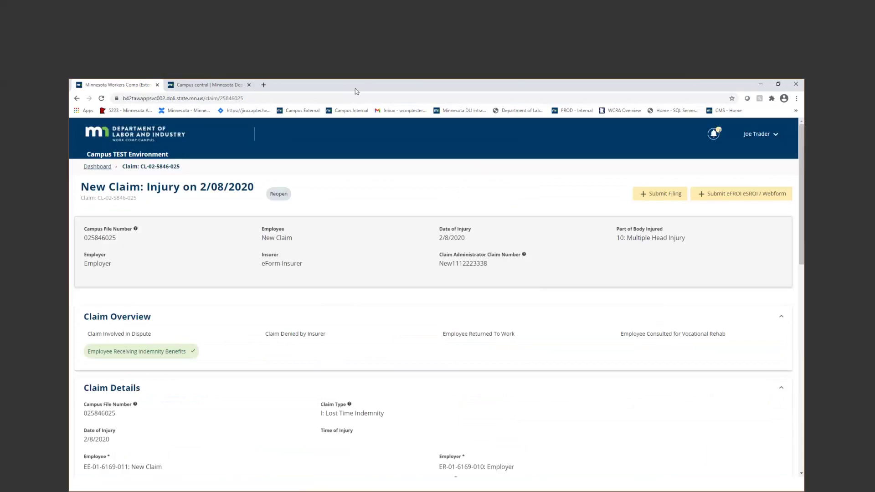
Step: On the Campus Central page, open the 'Campus update regarding EDI release' message
{"action": "key", "text": "ctrl+Tab"}
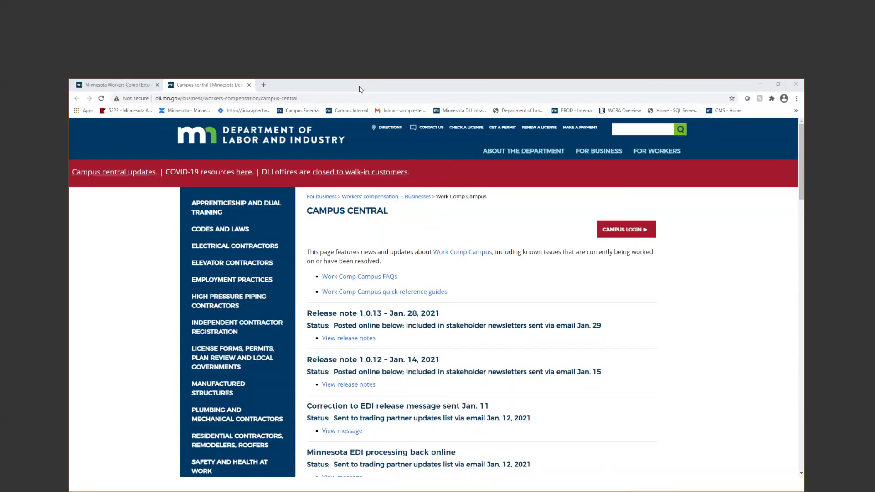
{"action": "scroll", "coordinate": [360, 228], "scroll_direction": "down", "scroll_amount": 3}
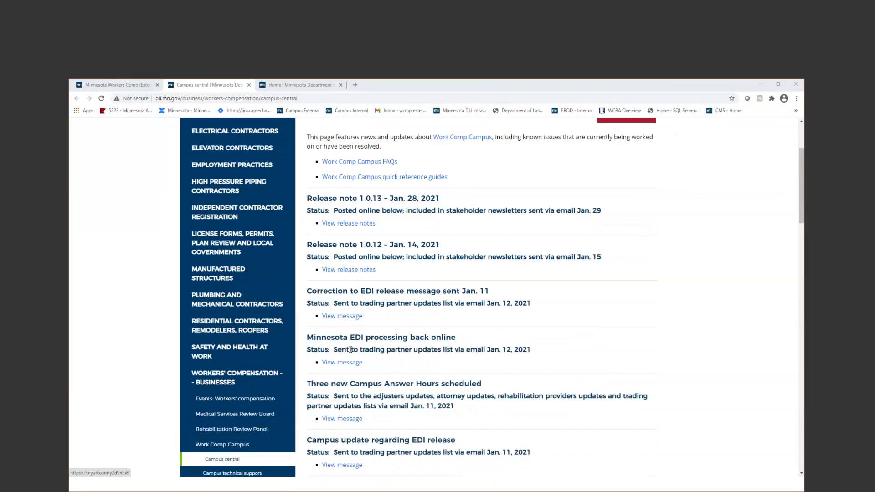
{"action": "scroll", "coordinate": [354, 320], "scroll_direction": "down", "scroll_amount": 1}
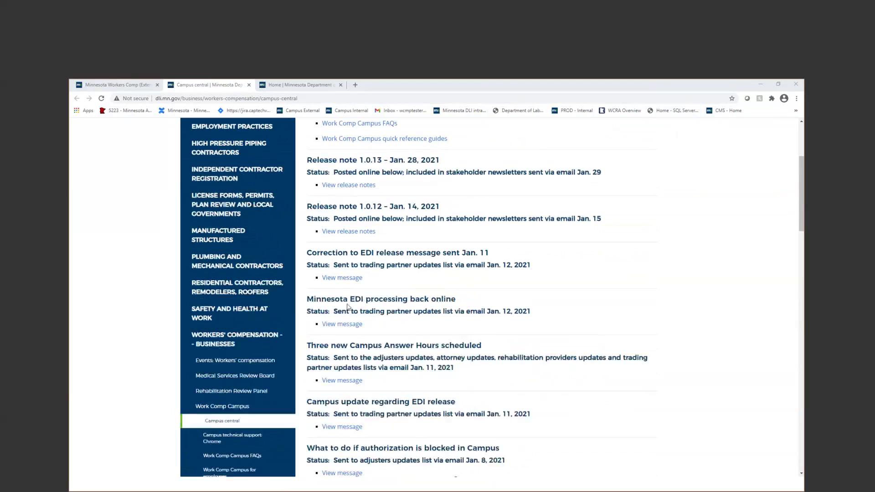
{"action": "left_click", "coordinate": [347, 428]}
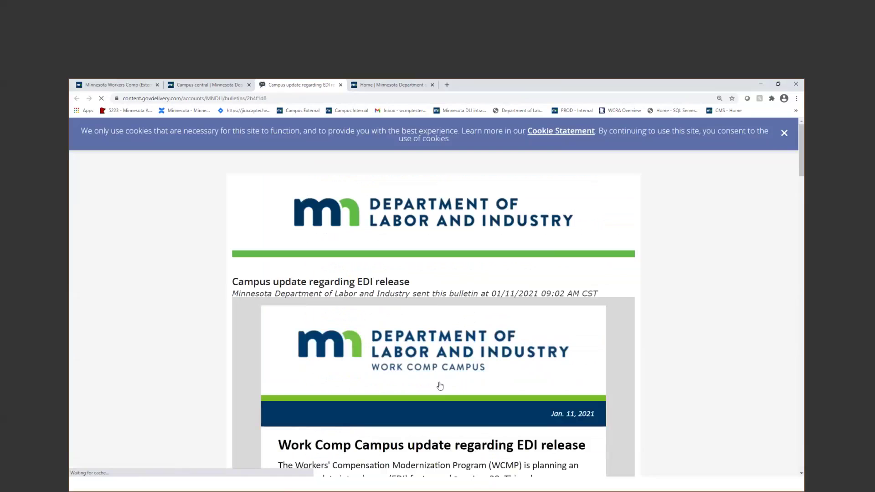
{"action": "scroll", "coordinate": [445, 383], "scroll_direction": "down", "scroll_amount": 8}
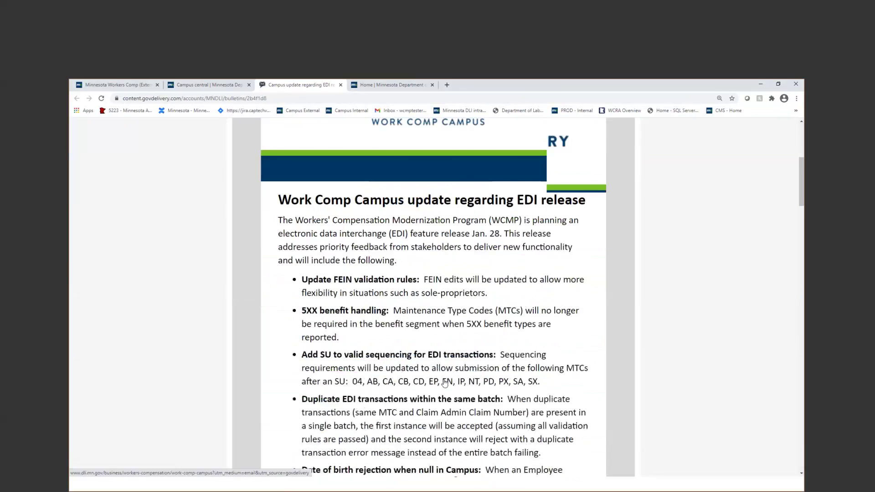
{"action": "scroll", "coordinate": [441, 381], "scroll_direction": "down", "scroll_amount": 10}
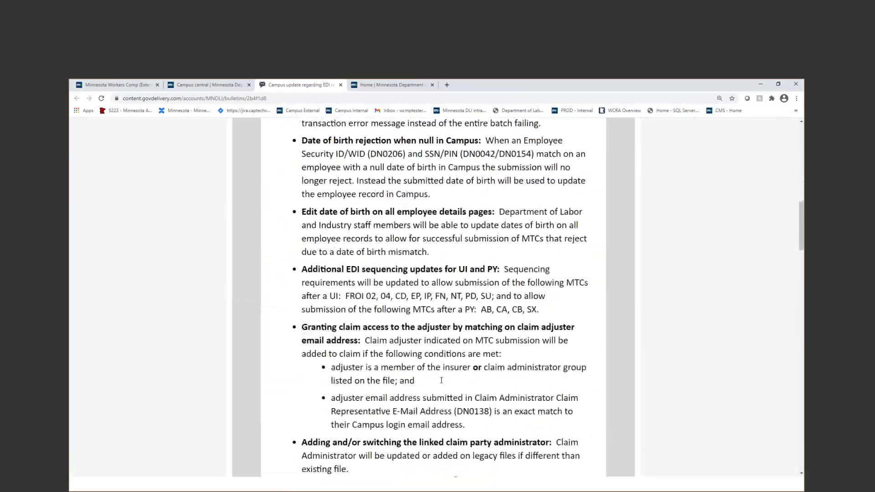
{"action": "scroll", "coordinate": [441, 383], "scroll_direction": "down", "scroll_amount": 12}
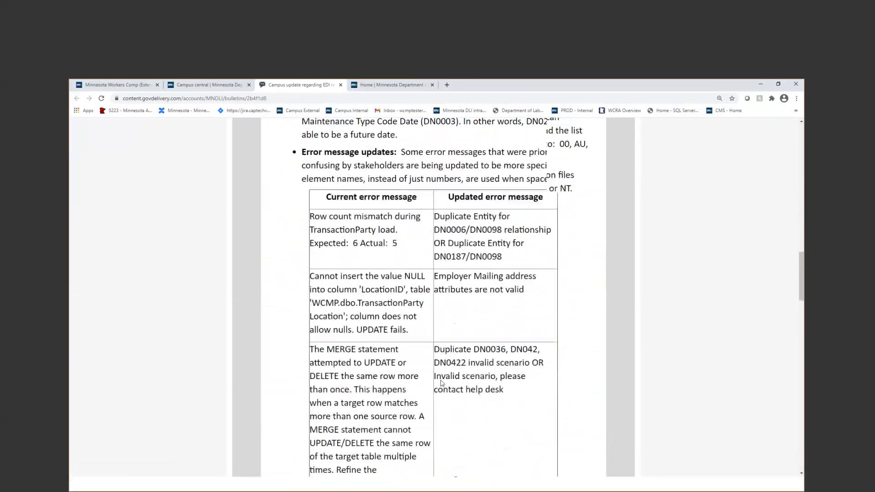
{"action": "scroll", "coordinate": [442, 384], "scroll_direction": "down", "scroll_amount": 8}
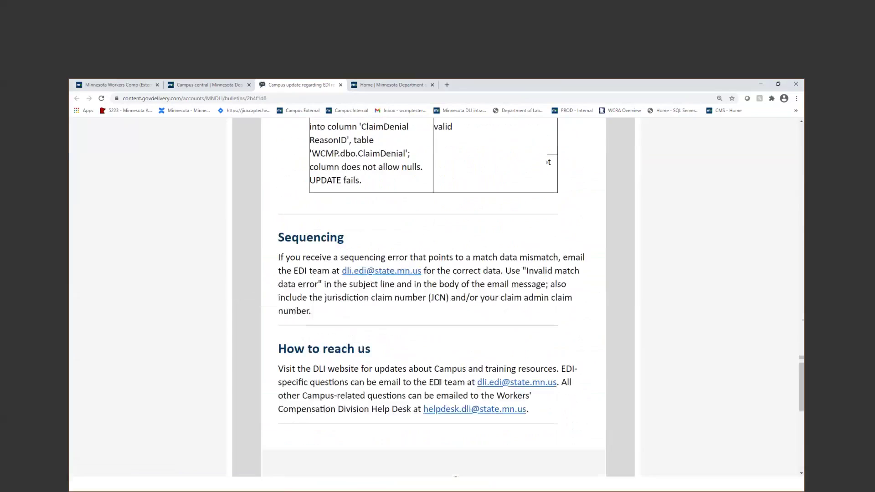
{"action": "scroll", "coordinate": [467, 302], "scroll_direction": "up", "scroll_amount": 5}
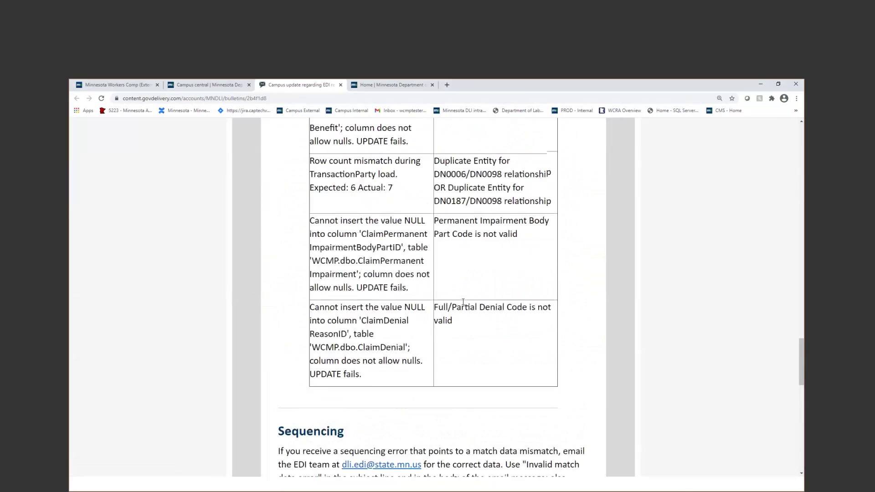
{"action": "scroll", "coordinate": [463, 302], "scroll_direction": "up", "scroll_amount": 9}
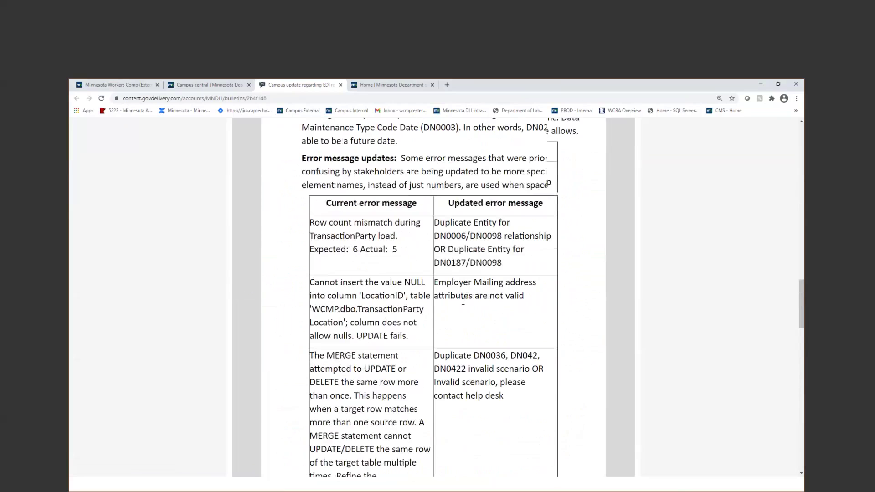
{"action": "scroll", "coordinate": [463, 302], "scroll_direction": "up", "scroll_amount": 15}
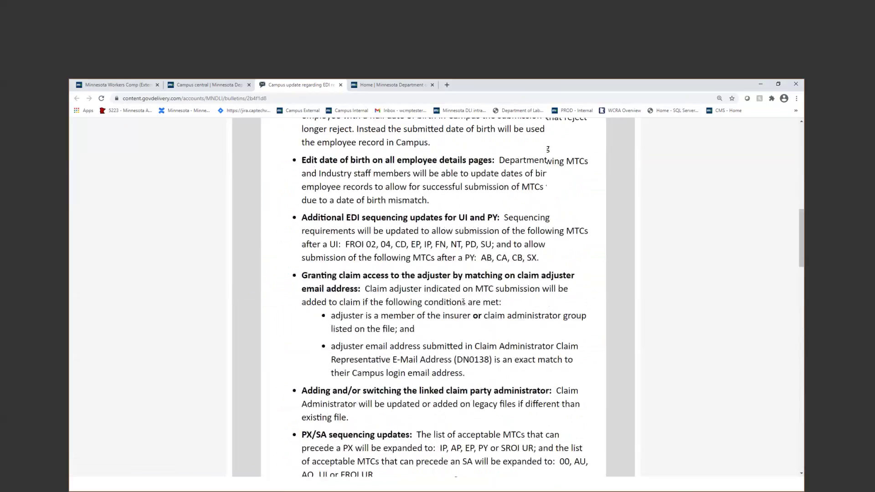
{"action": "scroll", "coordinate": [463, 302], "scroll_direction": "up", "scroll_amount": 6}
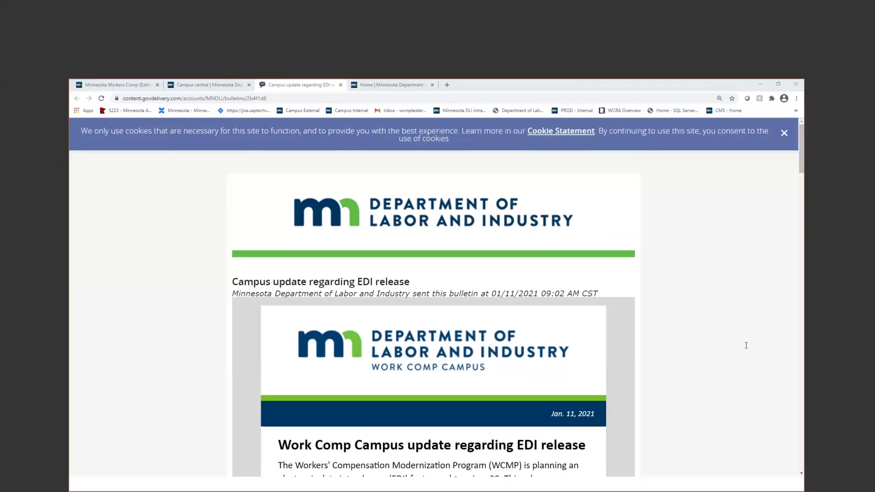
Step: Select the bulletin's web address, then return to the PowerPoint slideshow
{"action": "key", "text": "ctrl+l"}
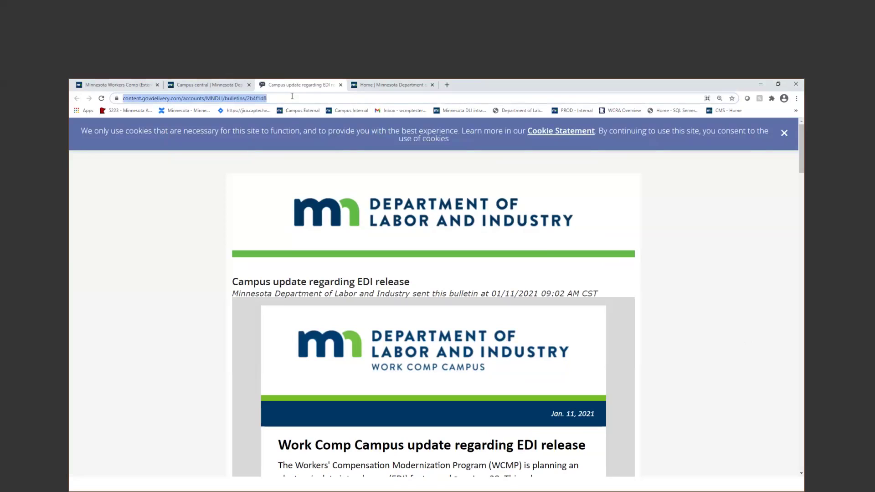
{"action": "key", "text": "alt+Tab"}
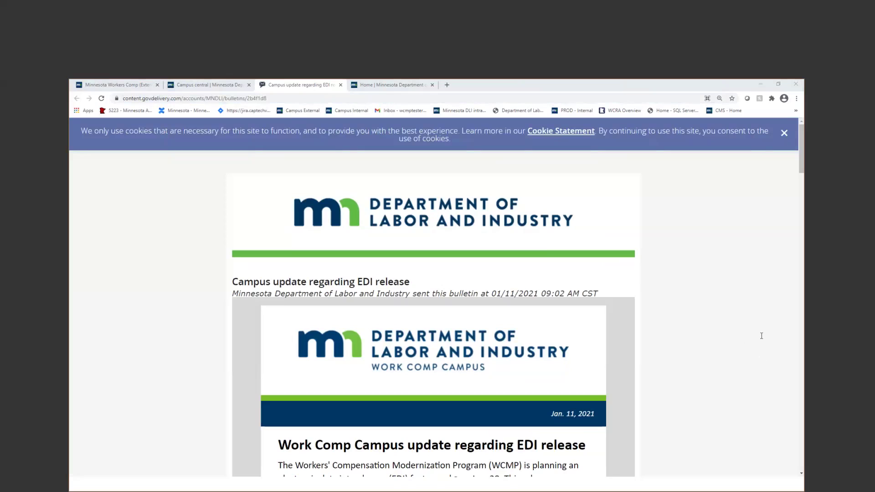